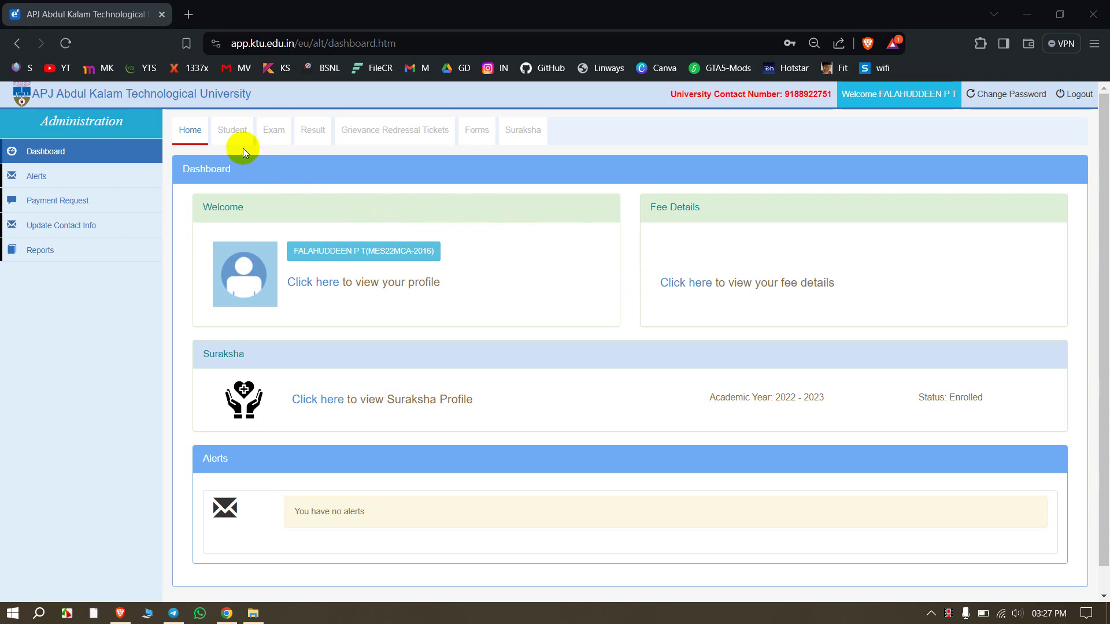
Start a new Non-KTU / Previously Done Course registration request in the student section.
click(233, 128)
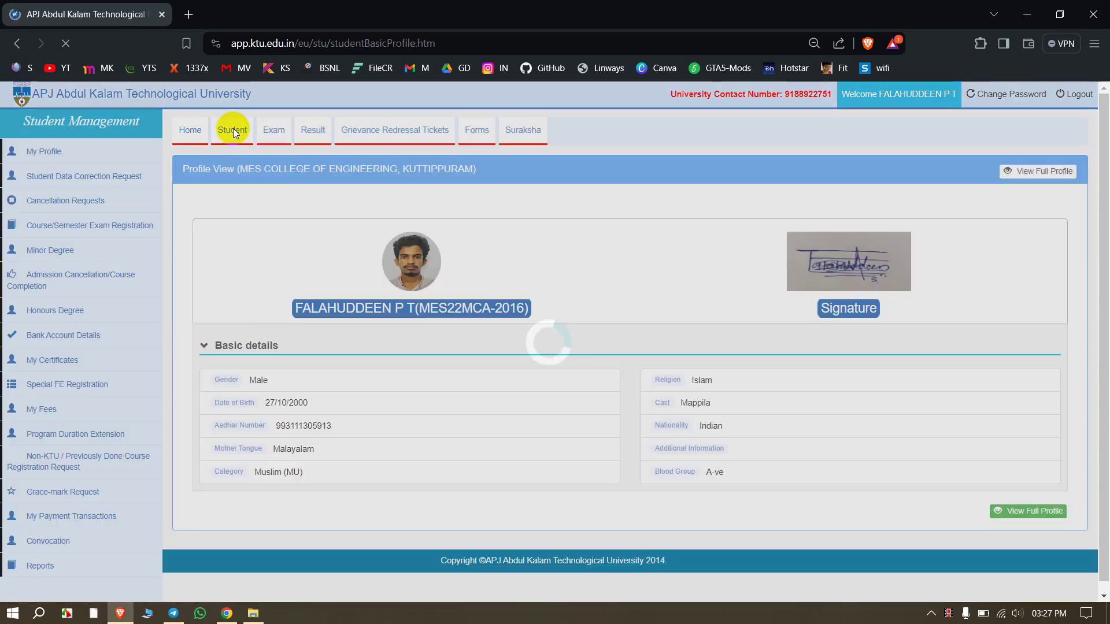
click(109, 470)
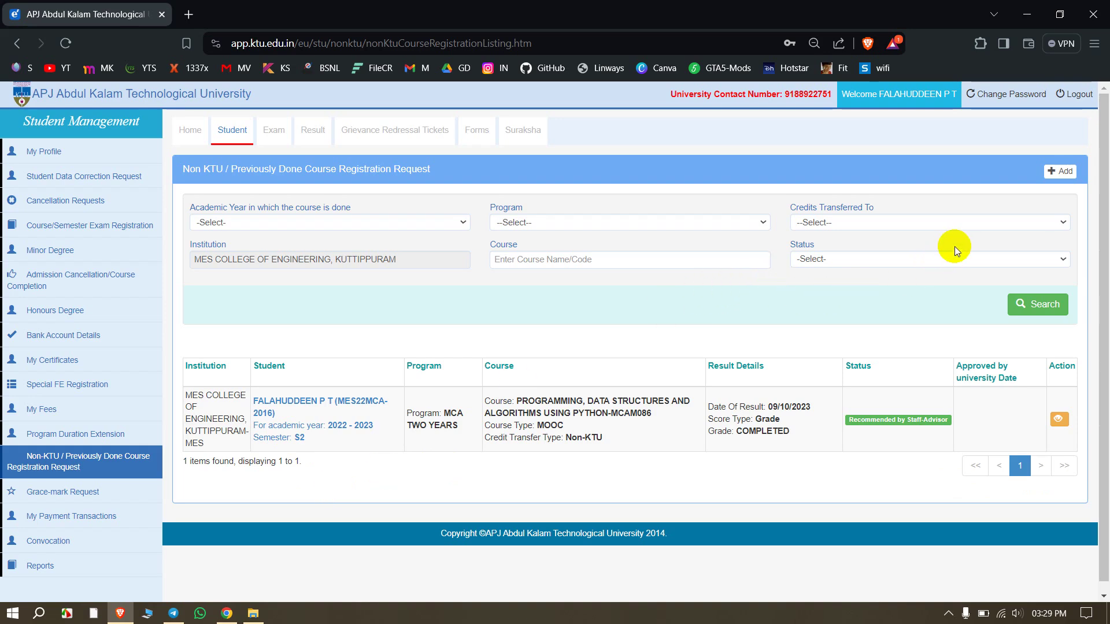
click(1060, 171)
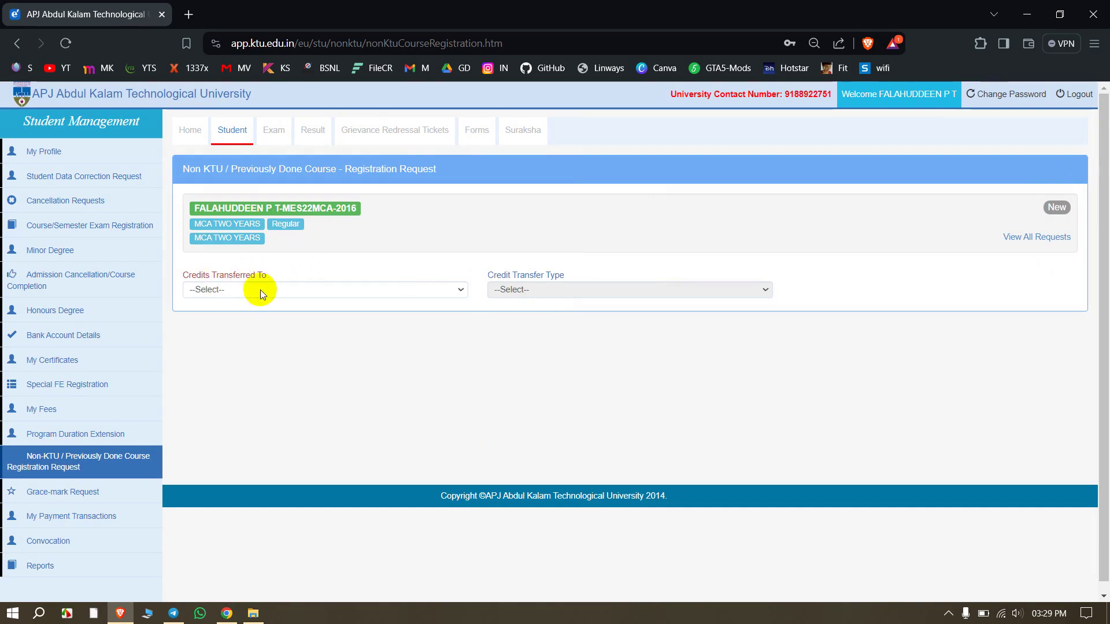
Set the credits to be transferred to Regular and the credit transfer type to Non-KTU.
click(283, 287)
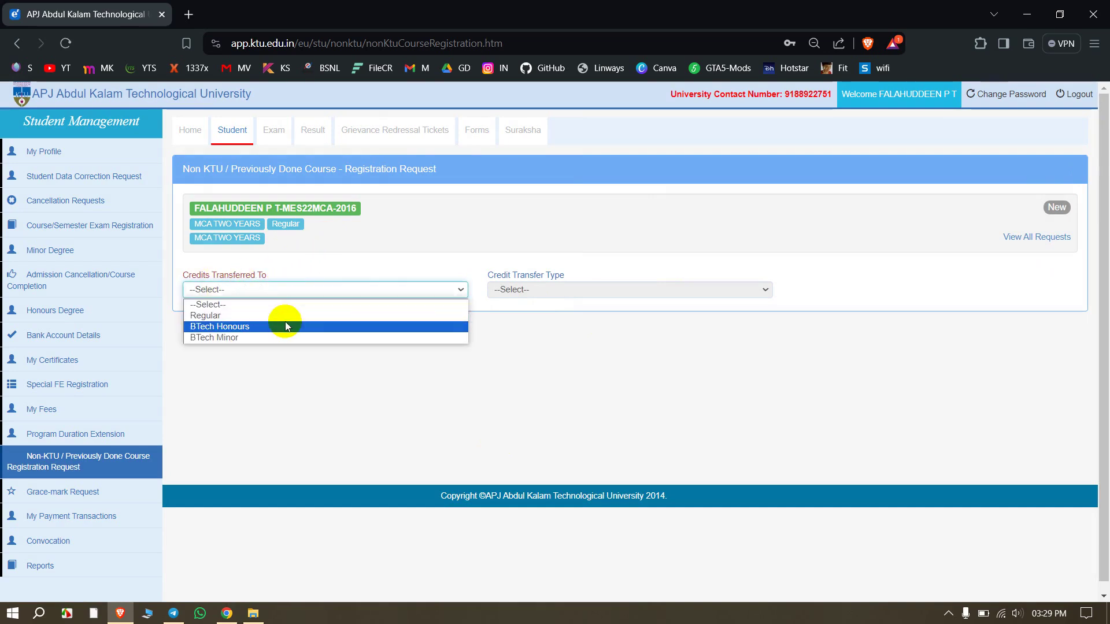
key(Escape)
click(289, 288)
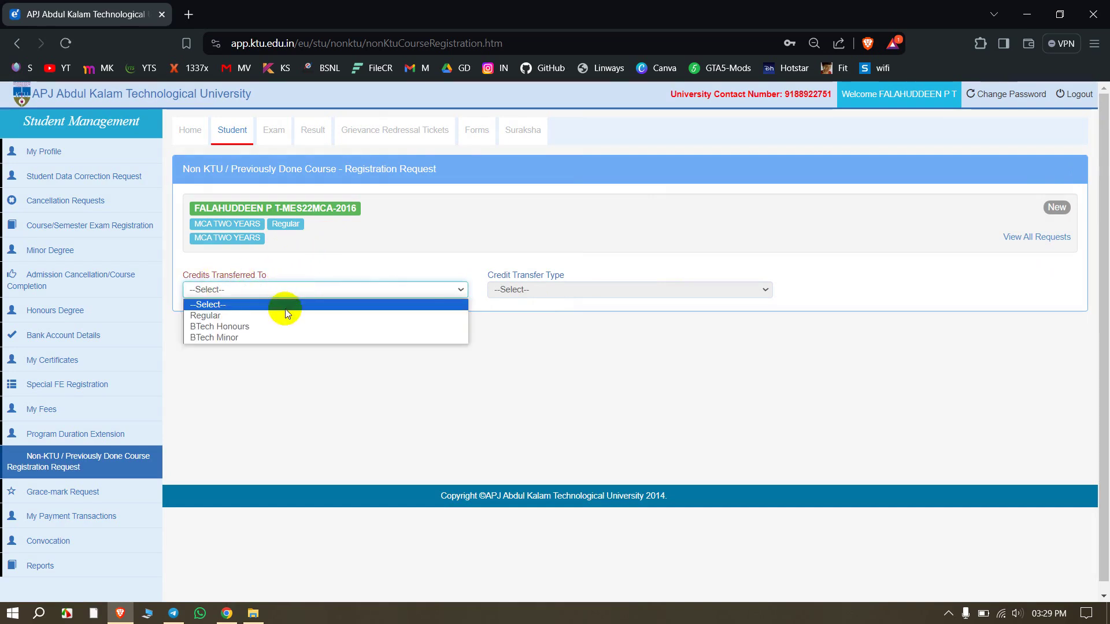
click(285, 316)
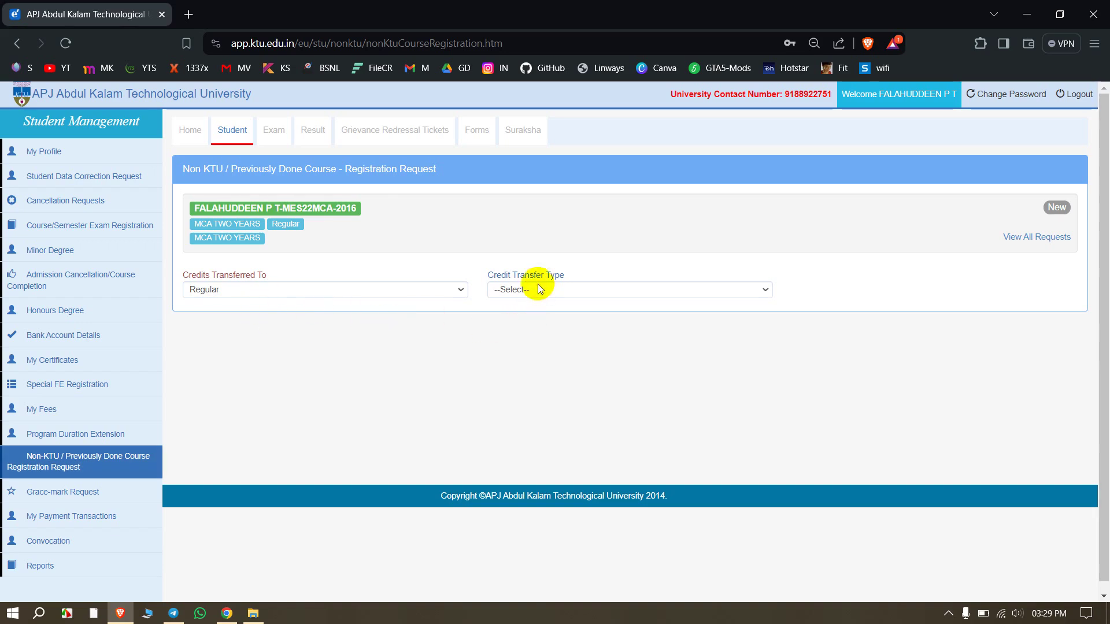
click(547, 287)
click(536, 316)
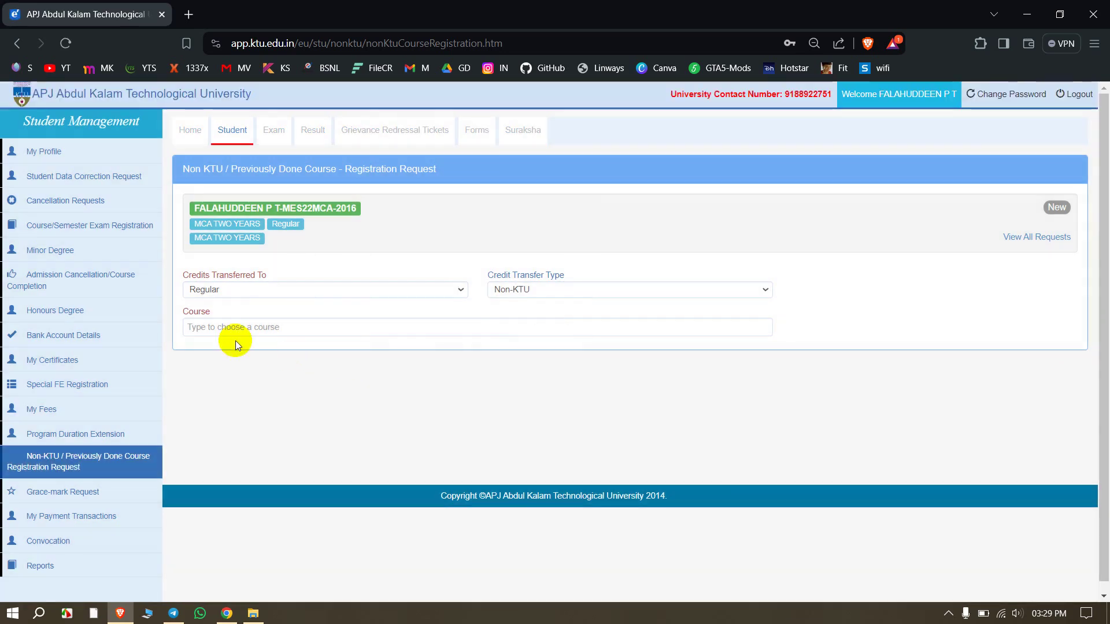
Open Cloud Computing.pdf from the Telegram Desktop folder in Downloads and copy the course title from the certificate.
click(211, 328)
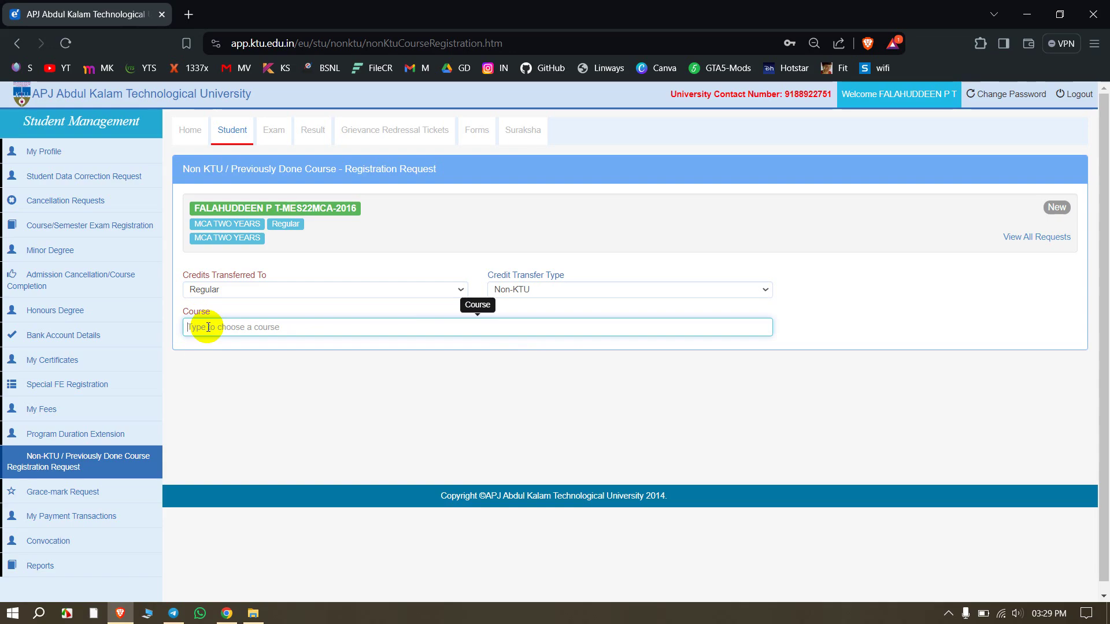
click(253, 613)
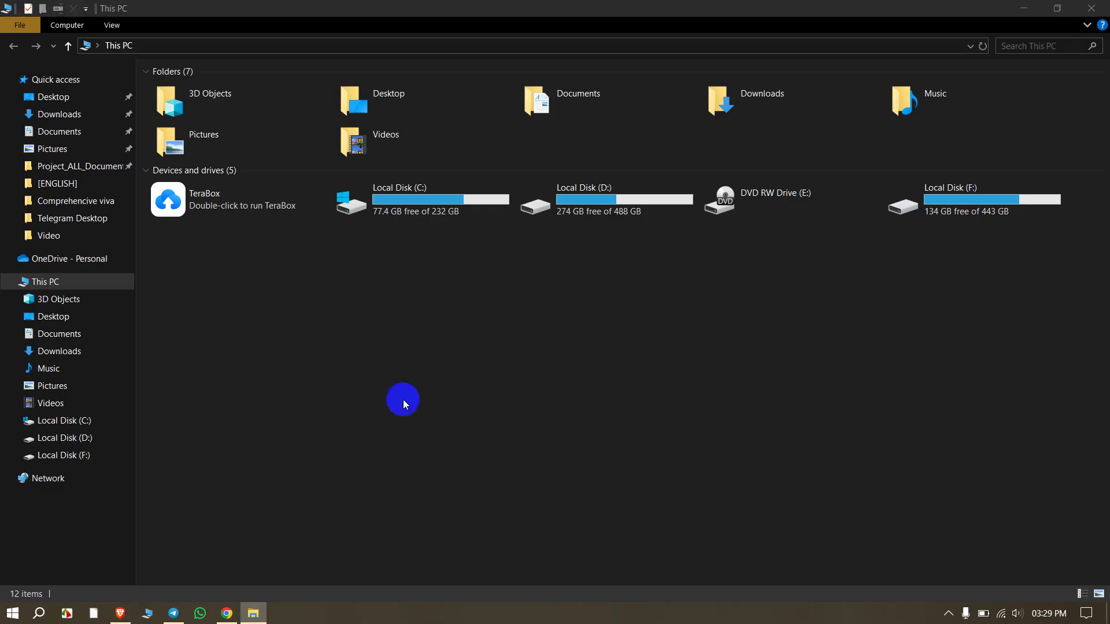
click(56, 114)
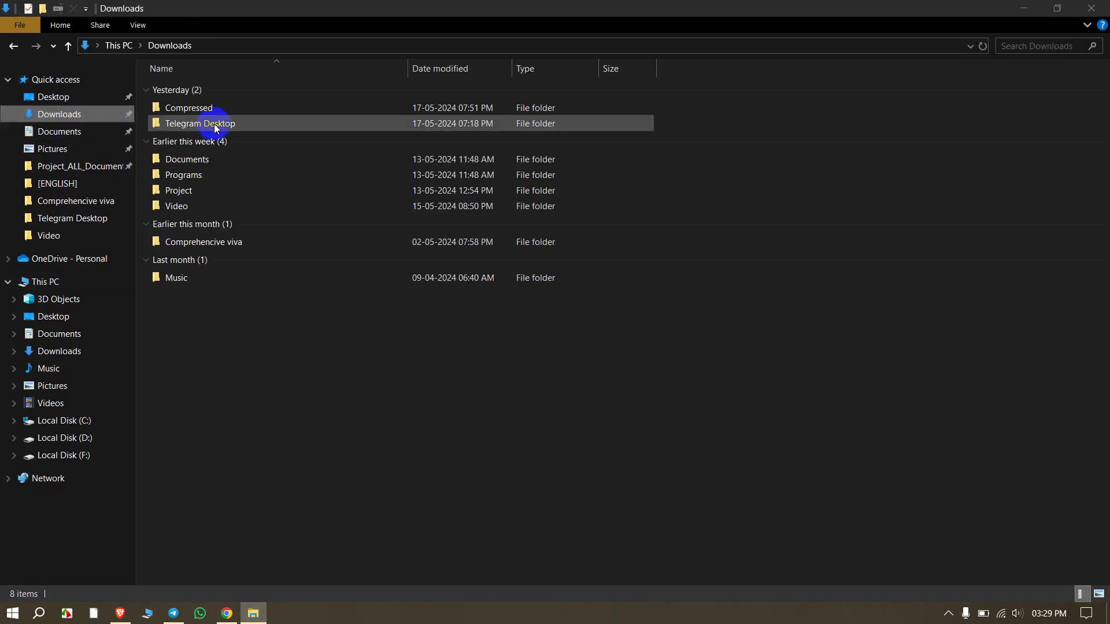
click(230, 127)
double_click(230, 130)
click(216, 92)
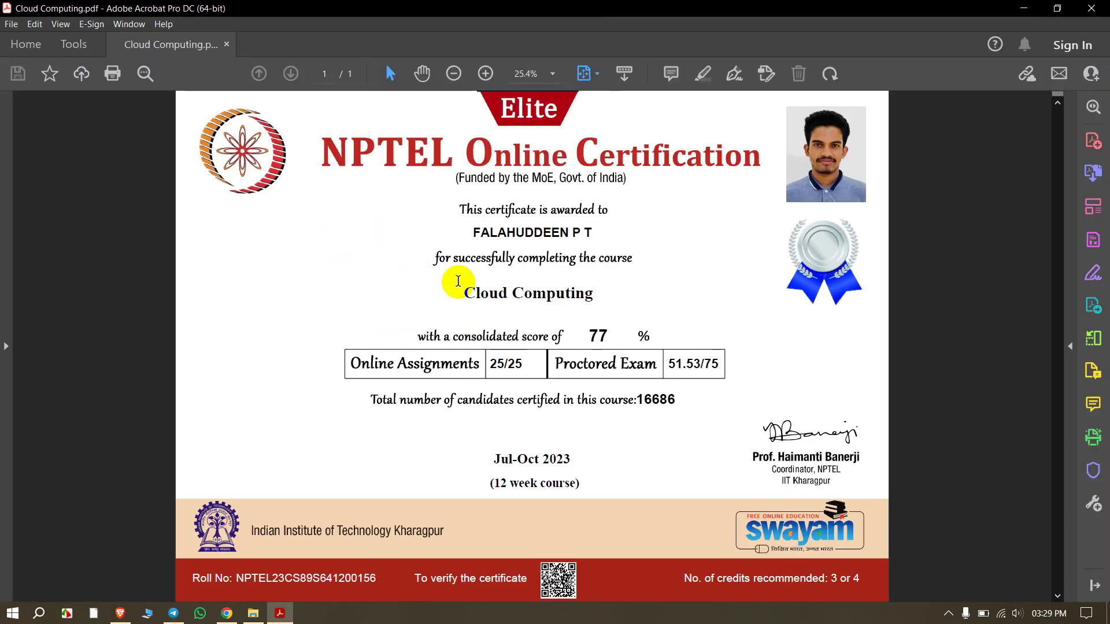
drag(462, 291, 608, 295)
key(ctrl+c)
Switch back to the KTU request form, paste the copied title as the course and choose MCAM036-CLOUD COMPUTING.
key(alt+Tab)
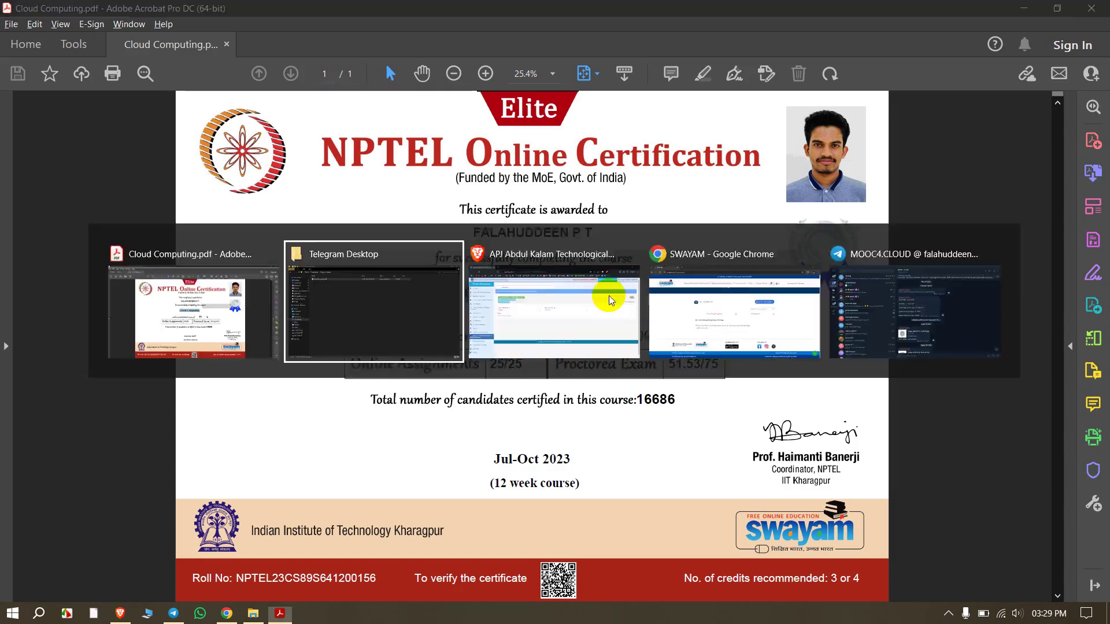
key(alt+Tab)
key(alt+Tab)
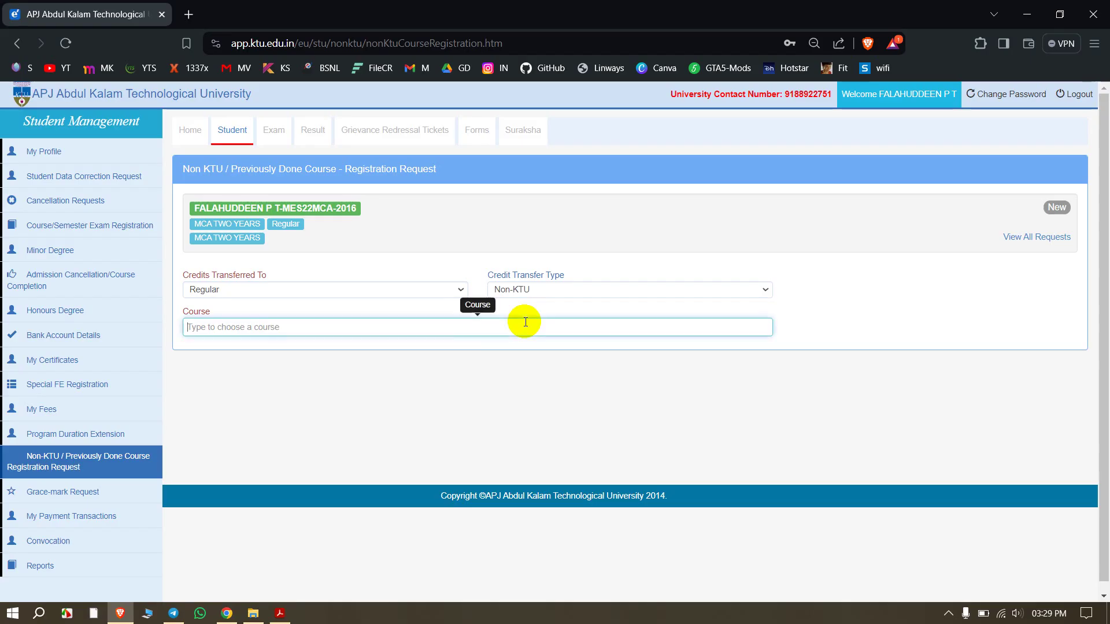
click(276, 328)
key(ctrl+v)
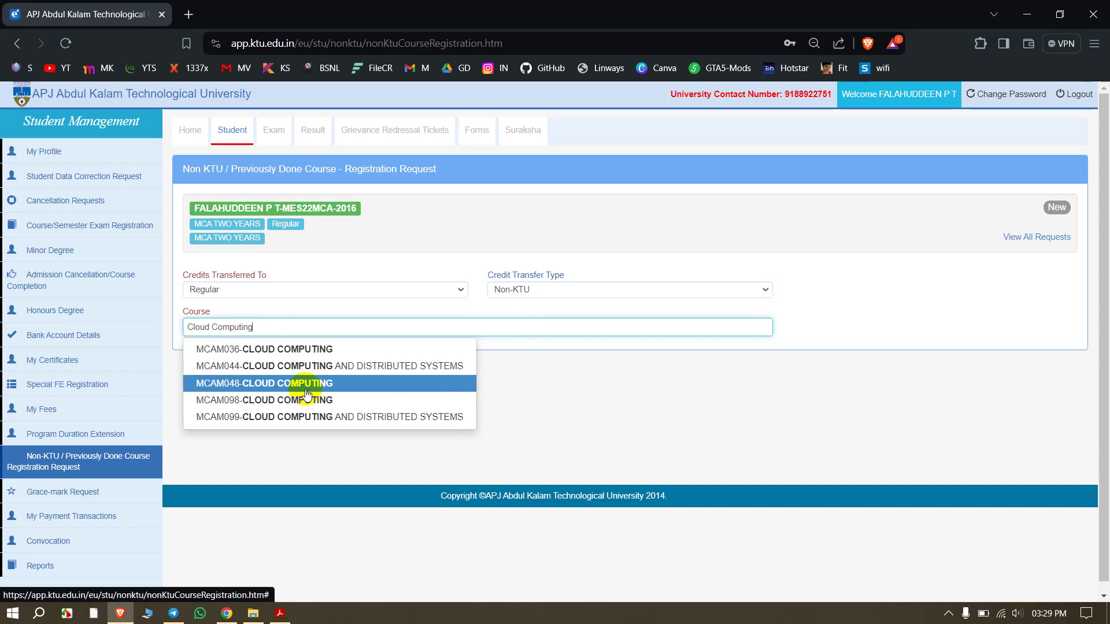
click(253, 350)
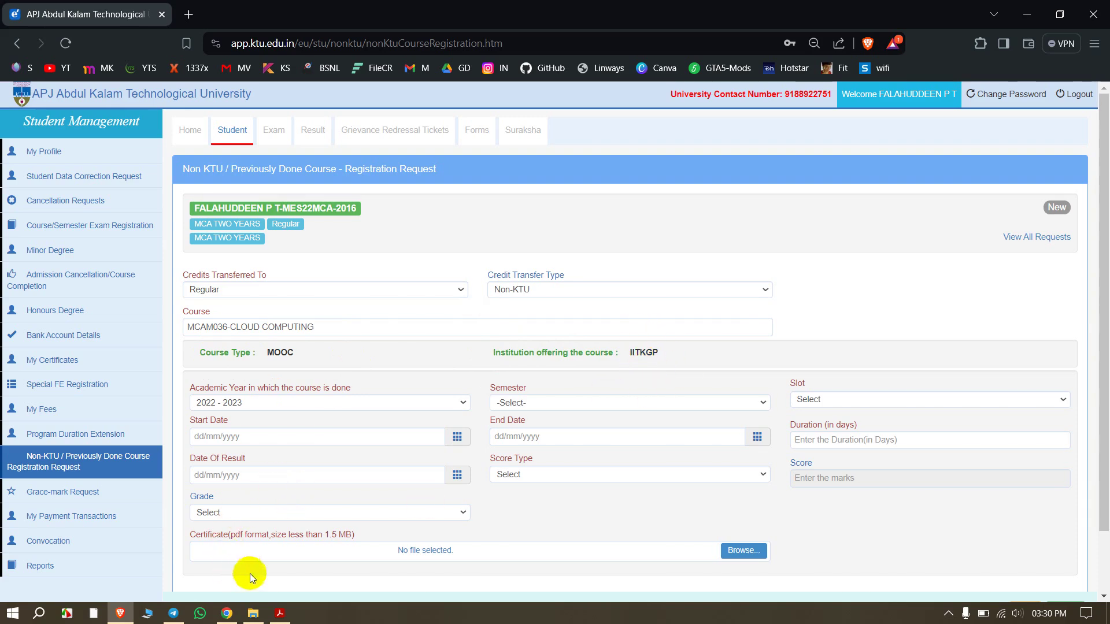
Switch to SWAYAM in Chrome and check the instructor's institution on the completed Cloud Computing course's page.
click(226, 613)
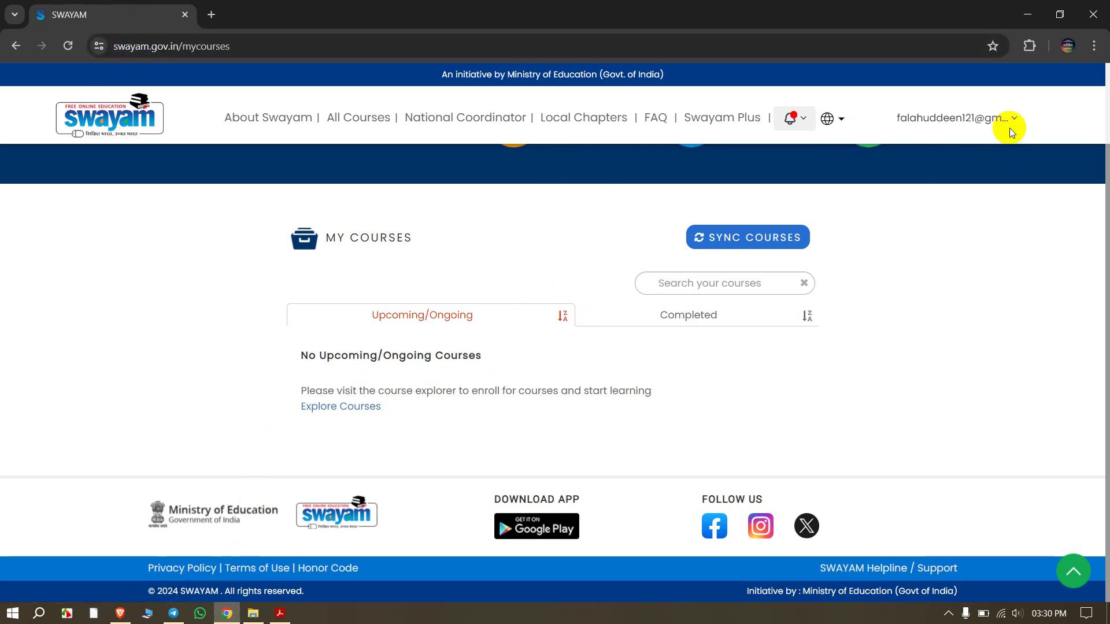
click(990, 117)
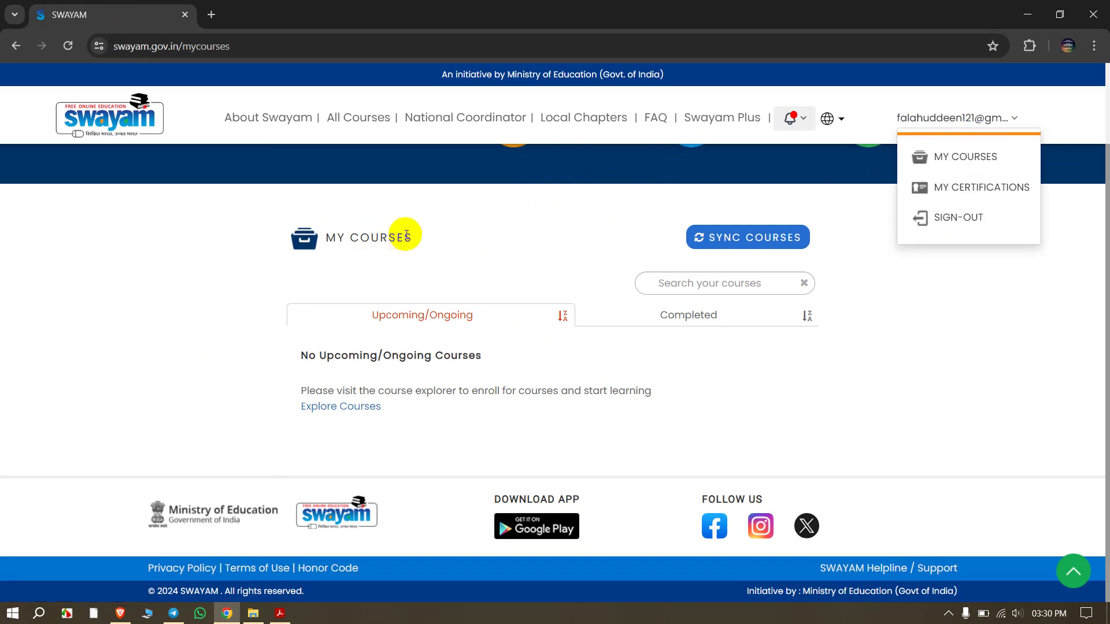
click(644, 315)
scroll(639, 279, down, 4)
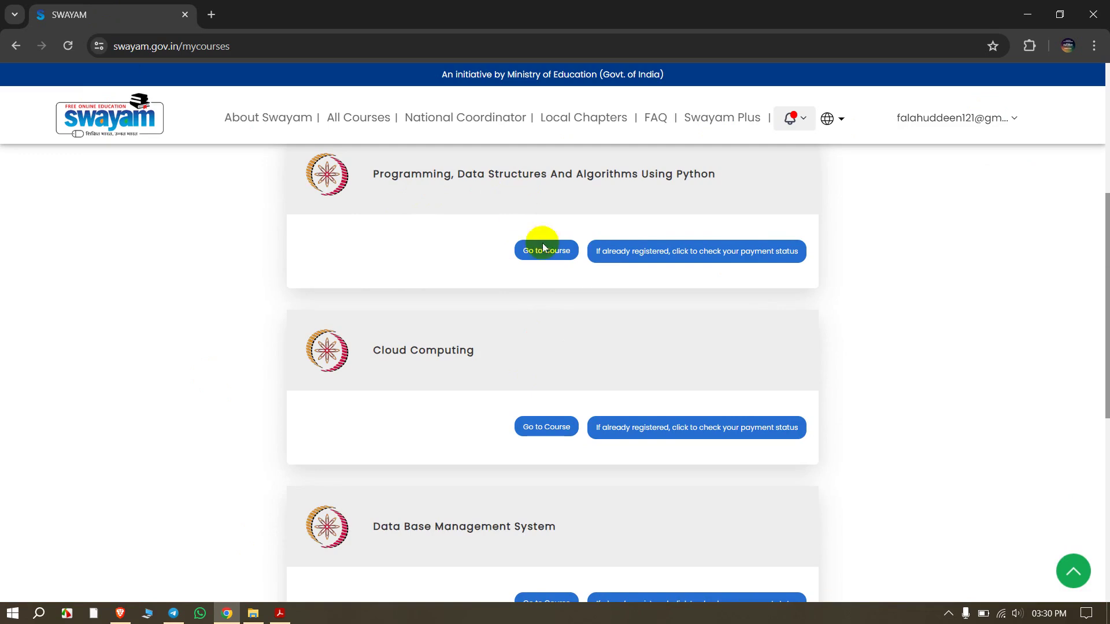
click(550, 435)
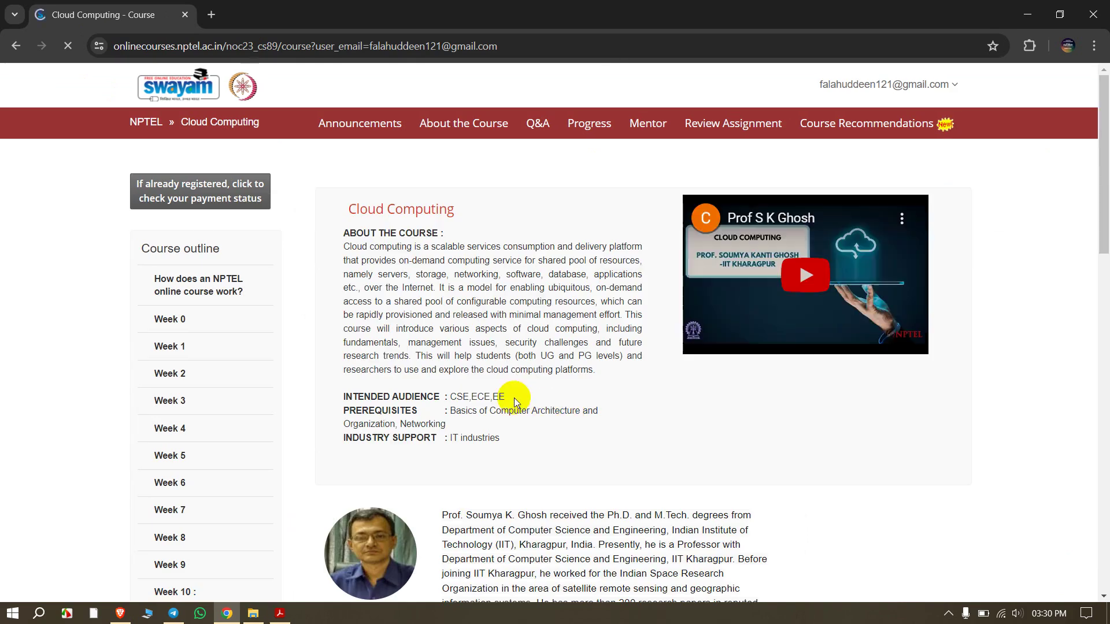
click(476, 128)
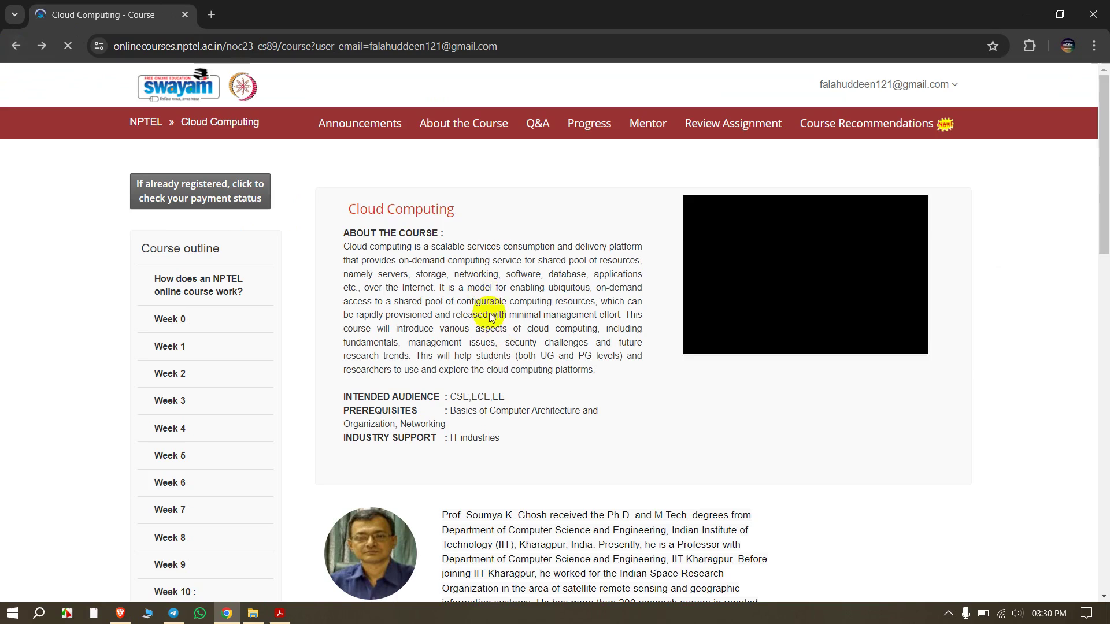
scroll(404, 335, down, 5)
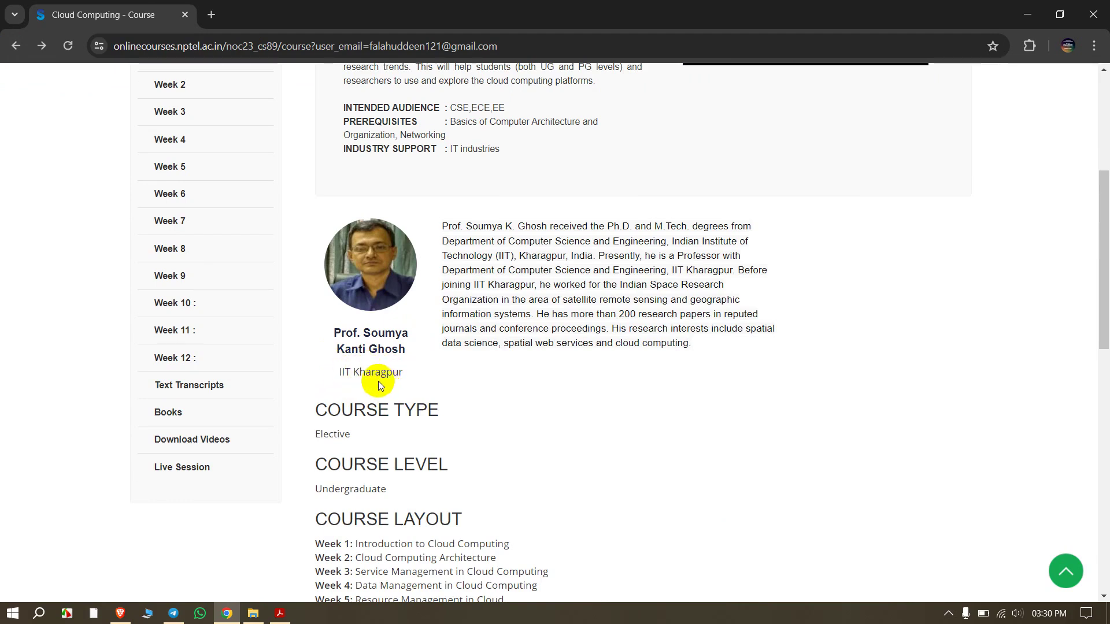
Compare the offering institution on the KTU request form with the SWAYAM course page and return to the form.
key(alt+Tab)
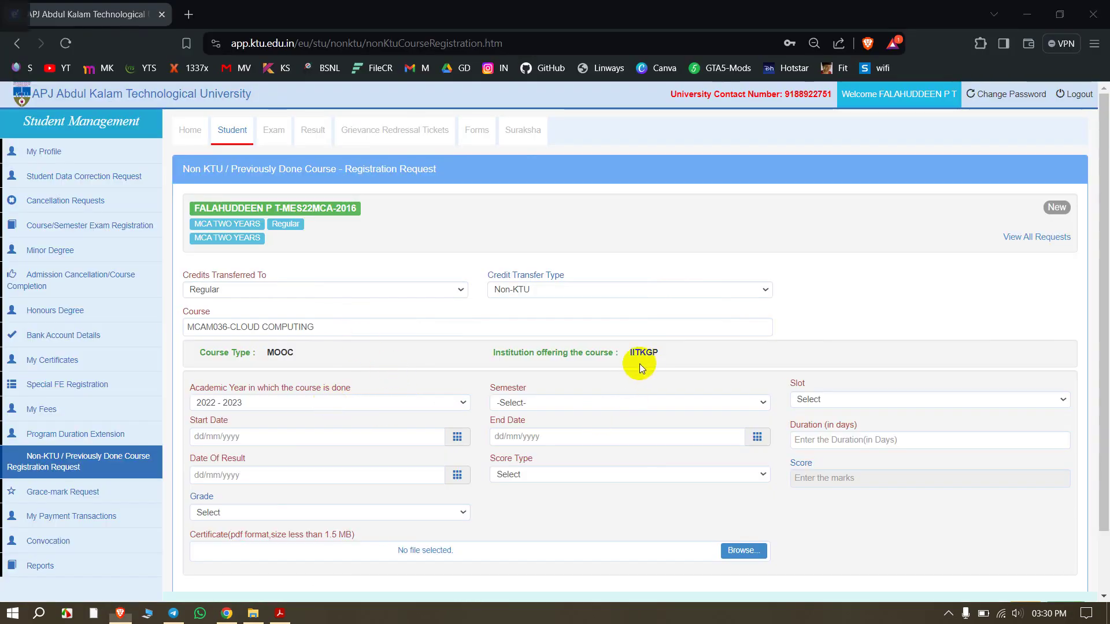
key(alt+Tab)
key(alt+Tab)
key(alt+Tab)
key(alt+Tab)
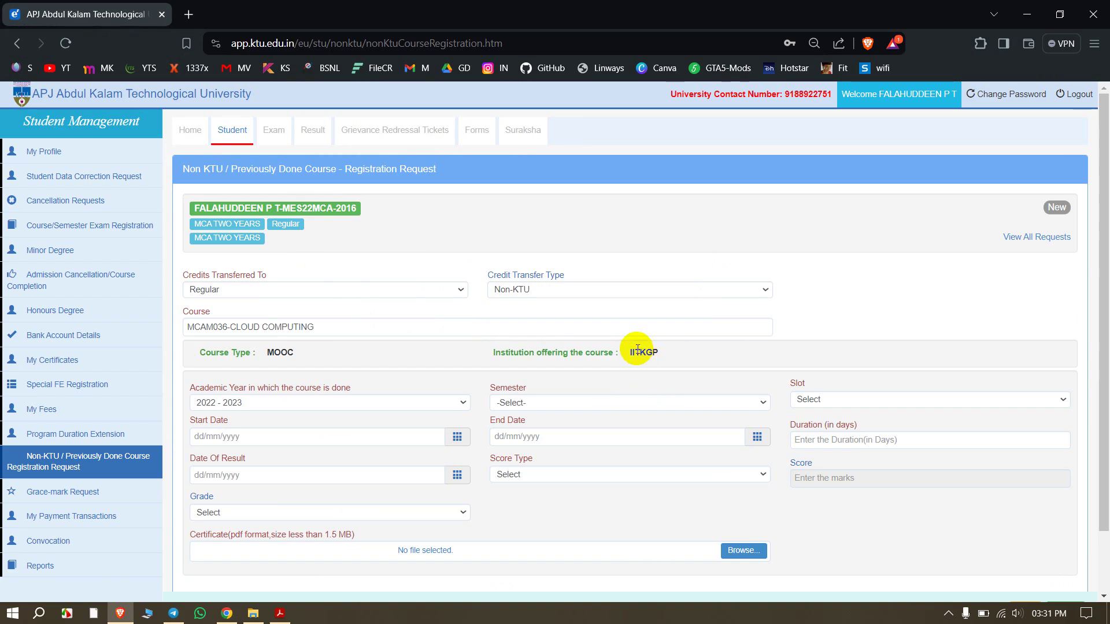
key(alt+Tab)
key(alt+Tab)
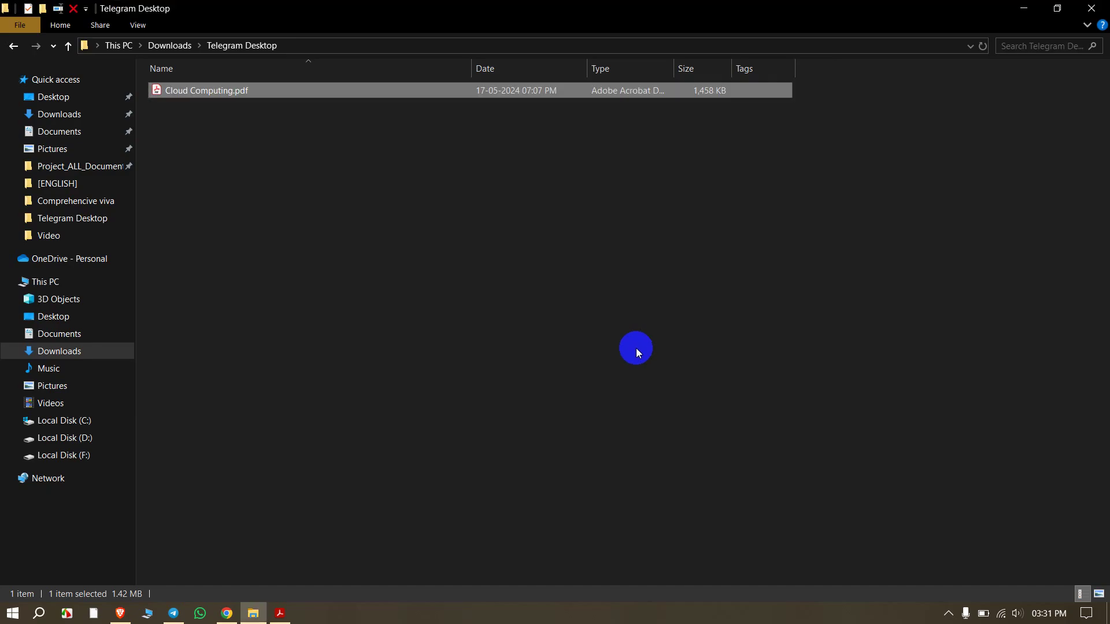
key(alt+Tab)
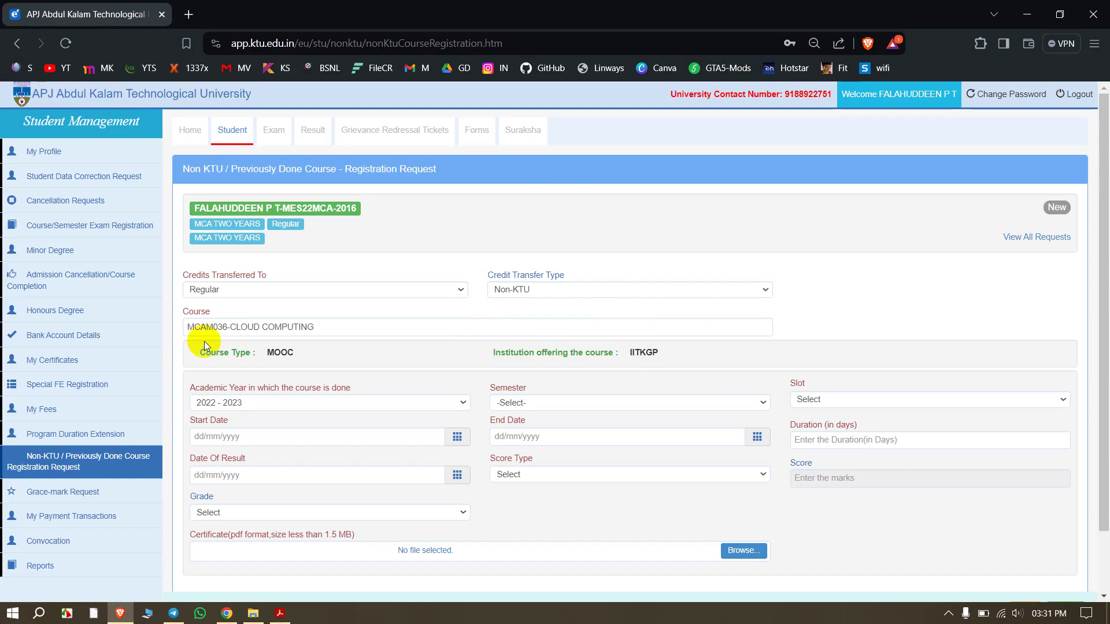
key(alt+Tab)
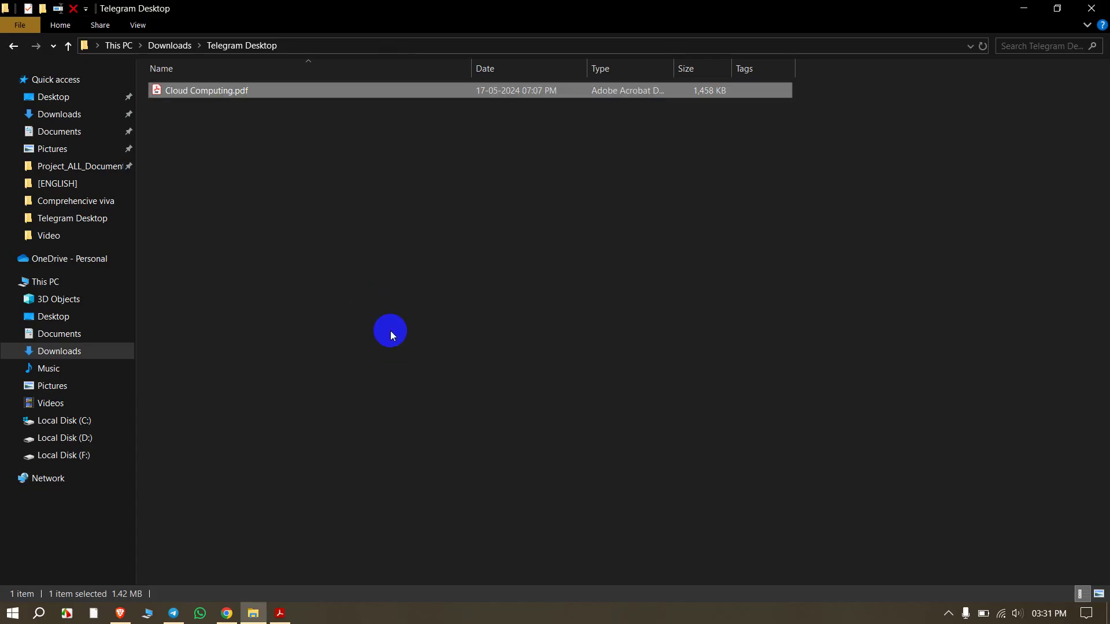
key(alt+Tab)
key(alt+Tab)
key(alt+Tab)
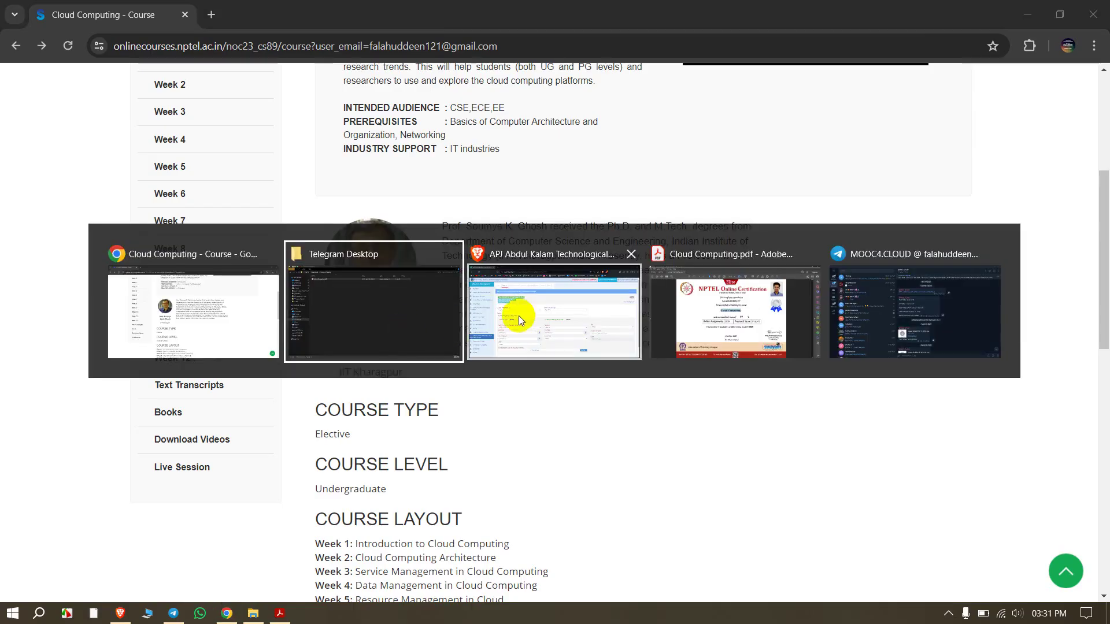
click(513, 347)
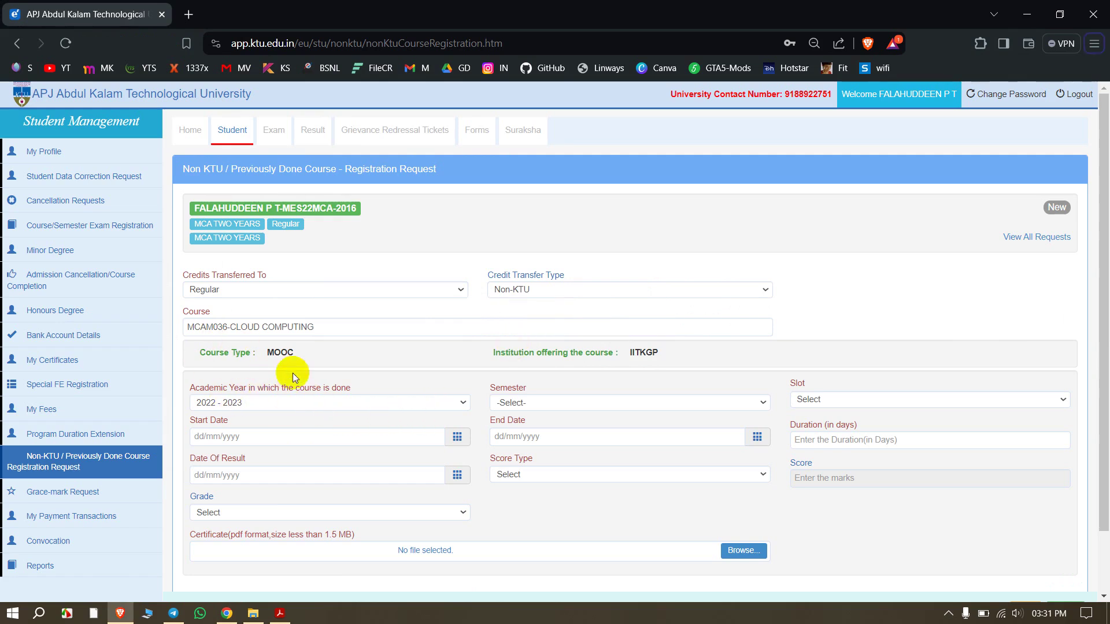
Fill in the course details with semester S2, slot U and academic year 2023 - 2024.
click(462, 403)
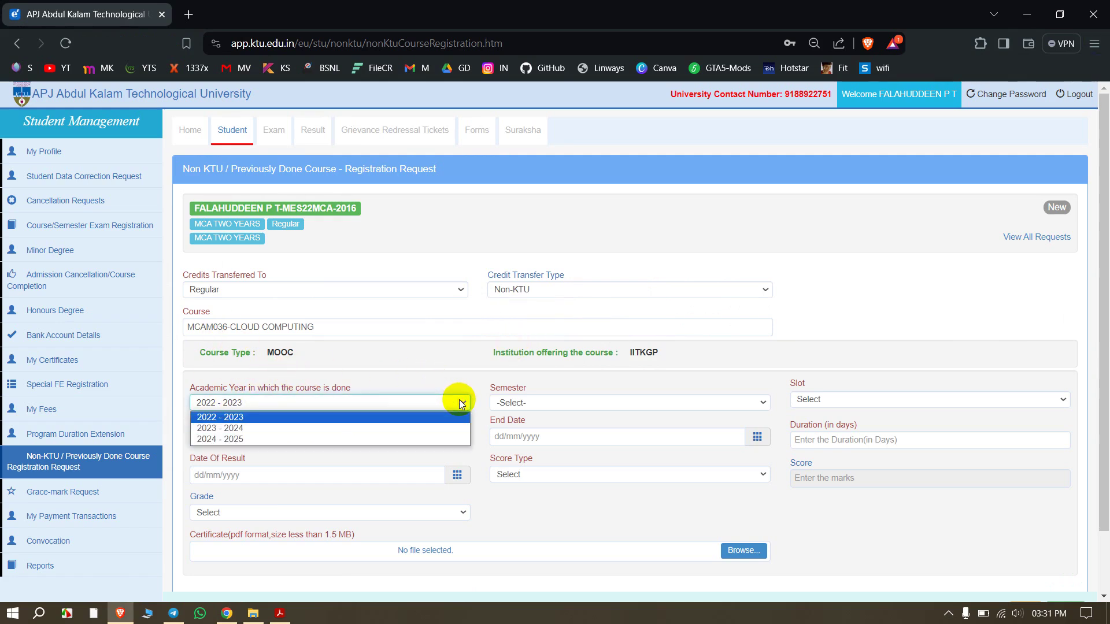
click(462, 403)
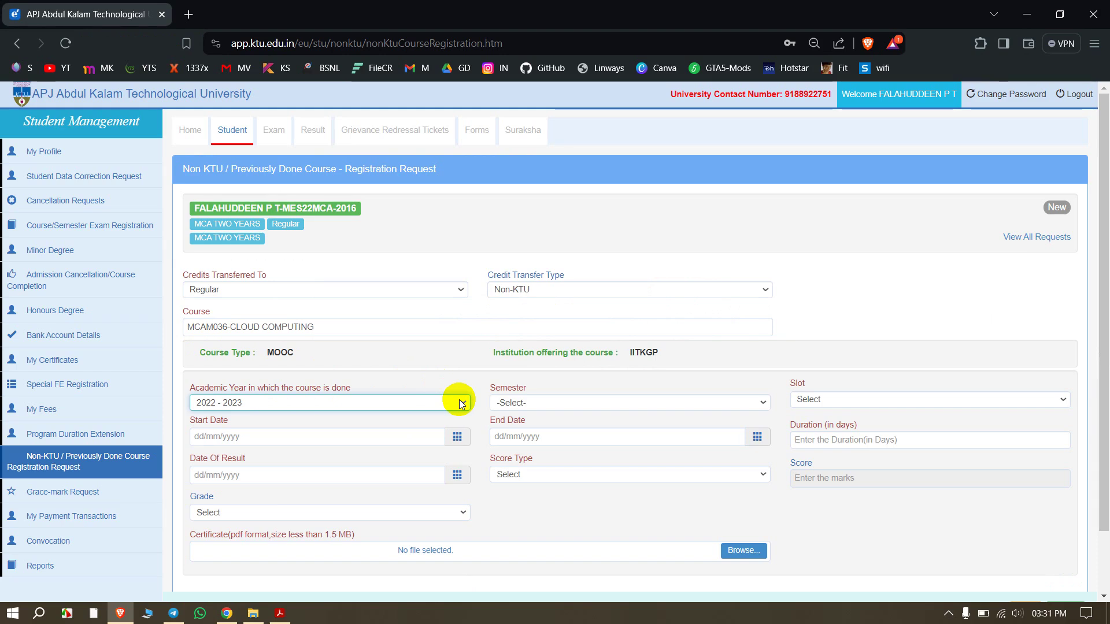
click(462, 403)
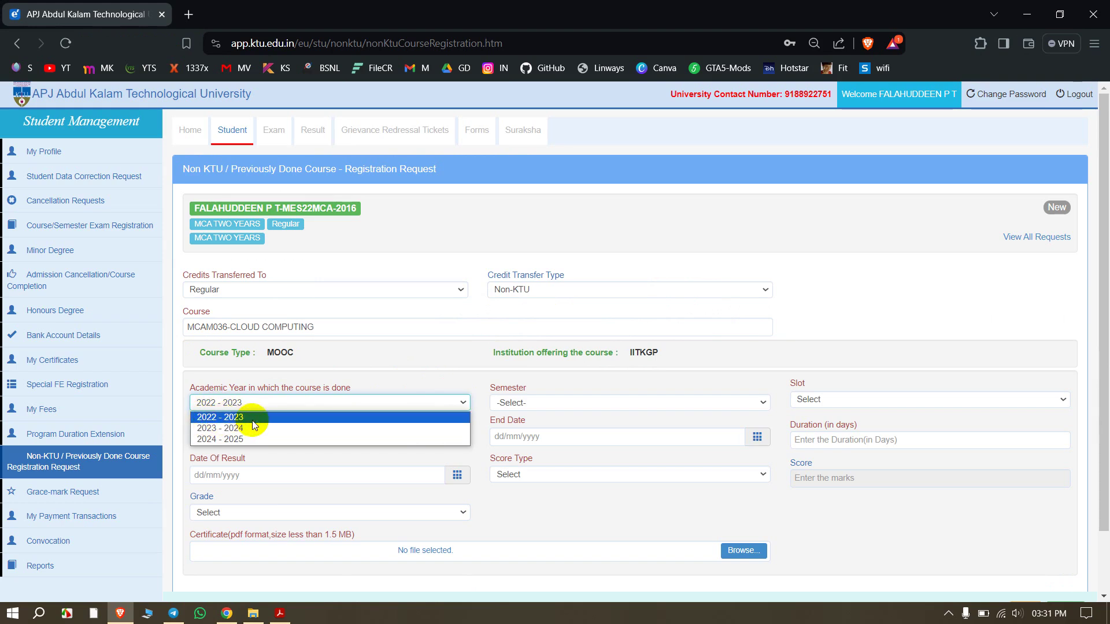
click(550, 398)
click(542, 439)
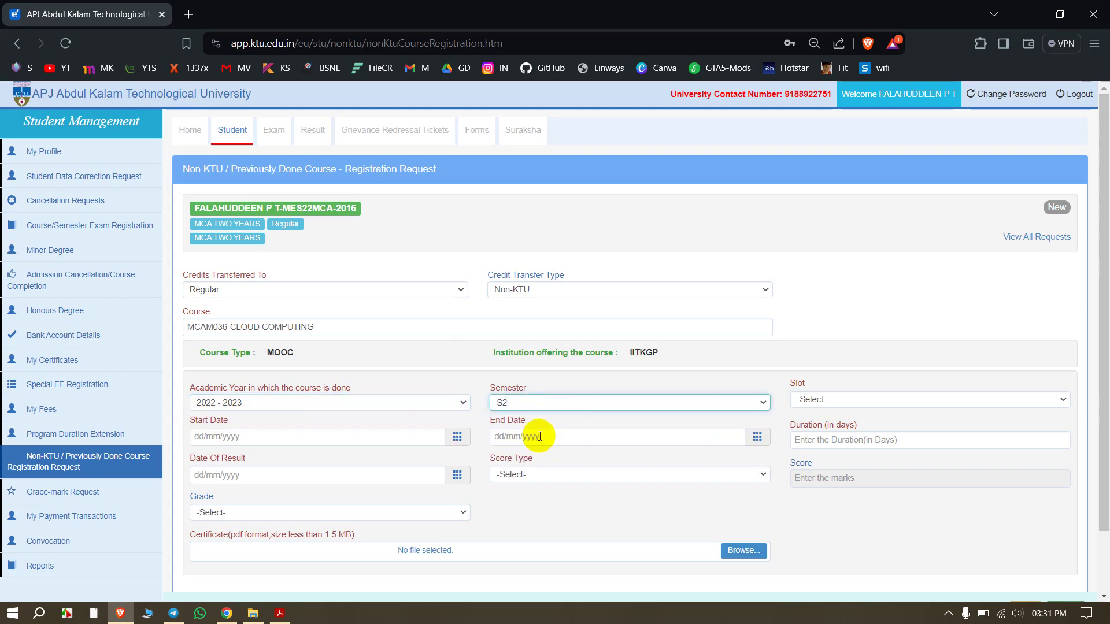
click(811, 399)
click(824, 426)
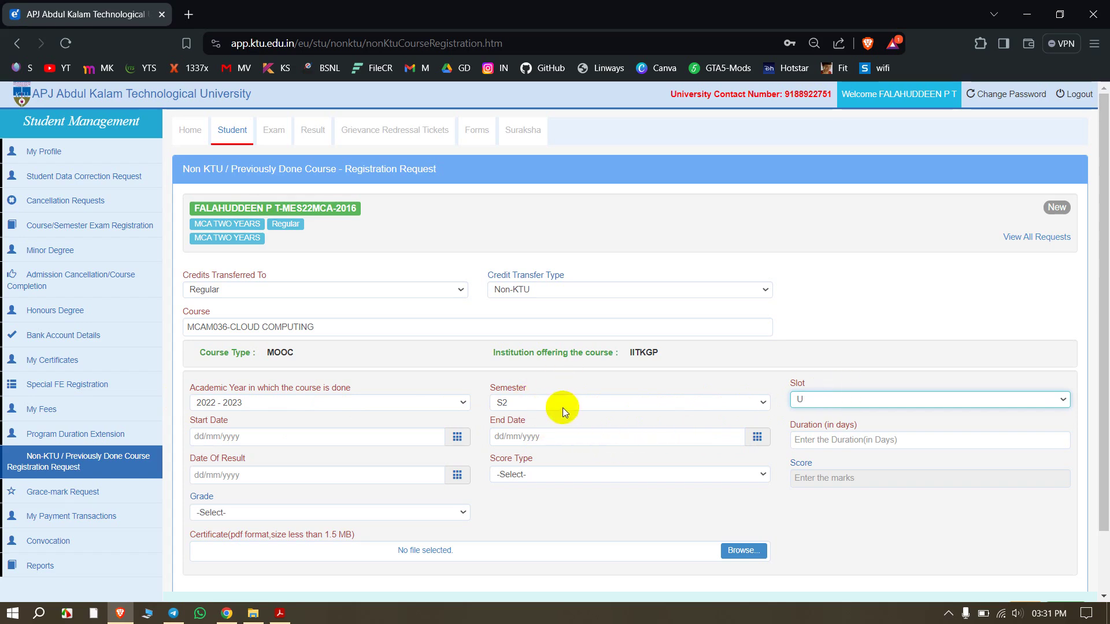
click(457, 402)
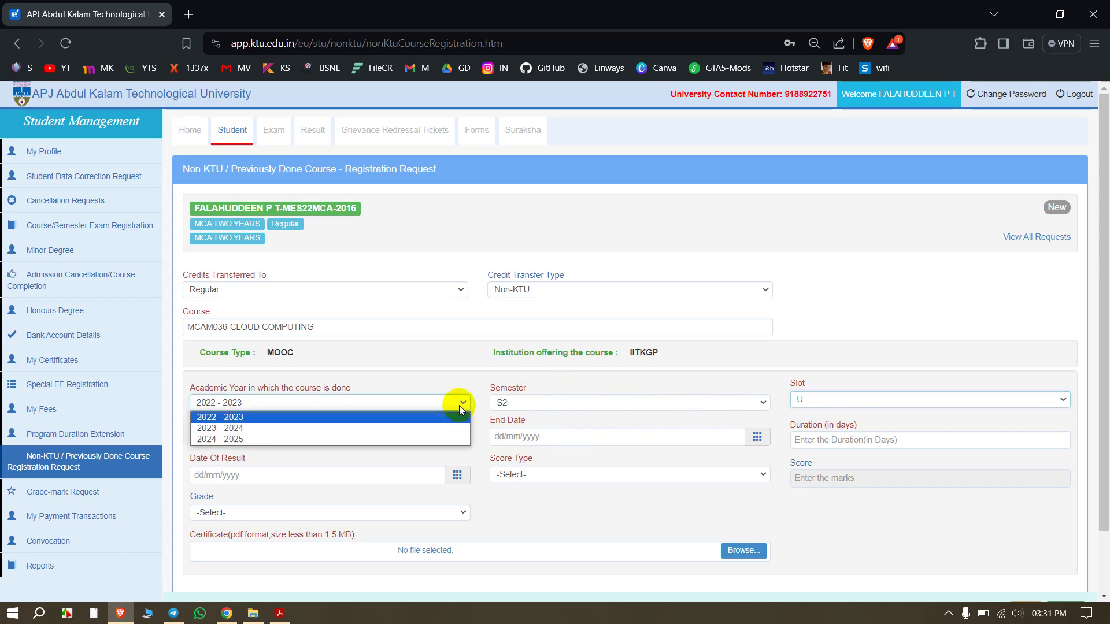
click(252, 428)
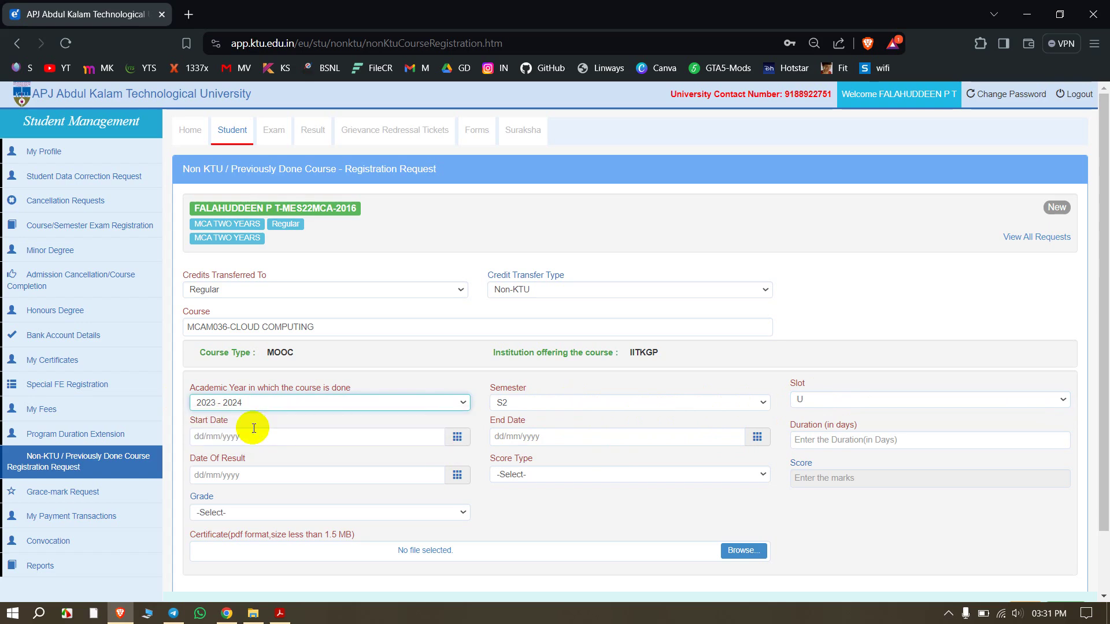
Change the course details to semester S4 and slot V.
click(665, 403)
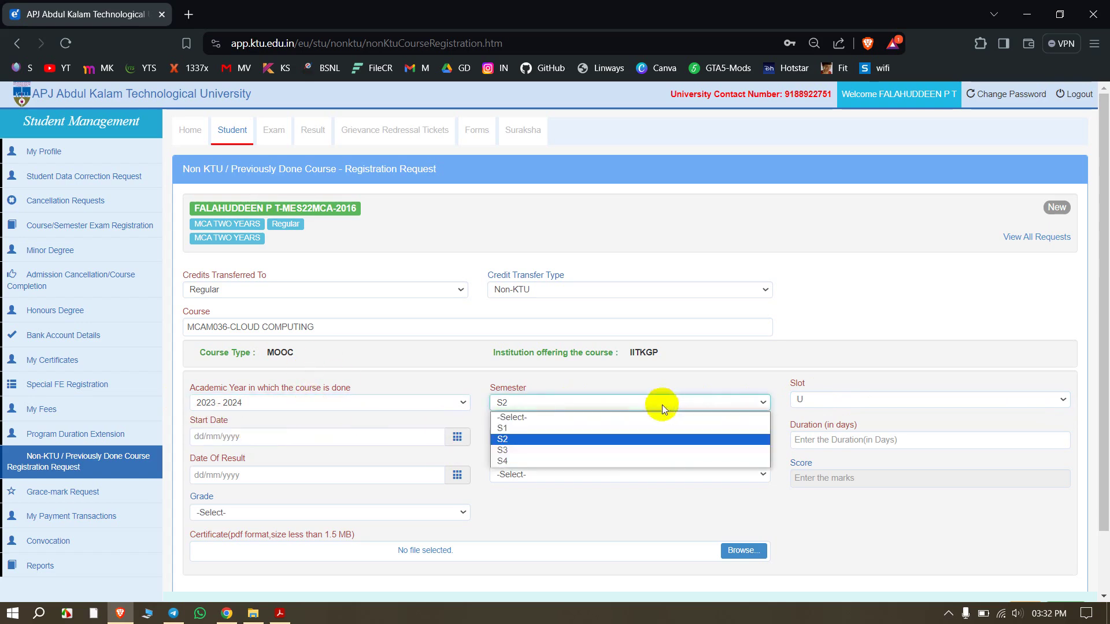
click(600, 463)
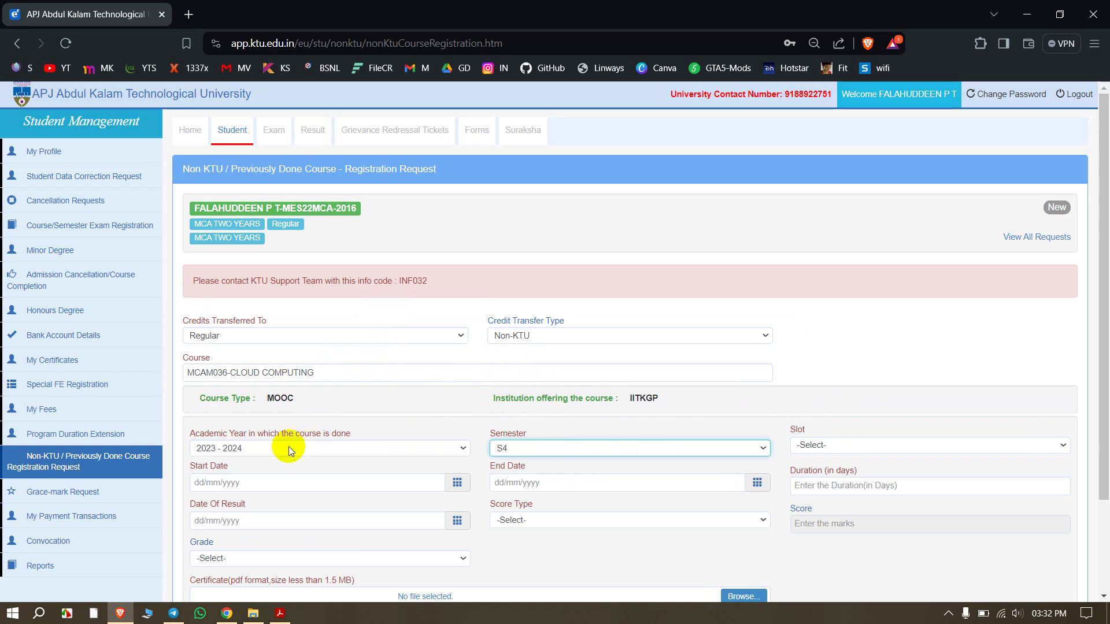
click(909, 445)
click(901, 471)
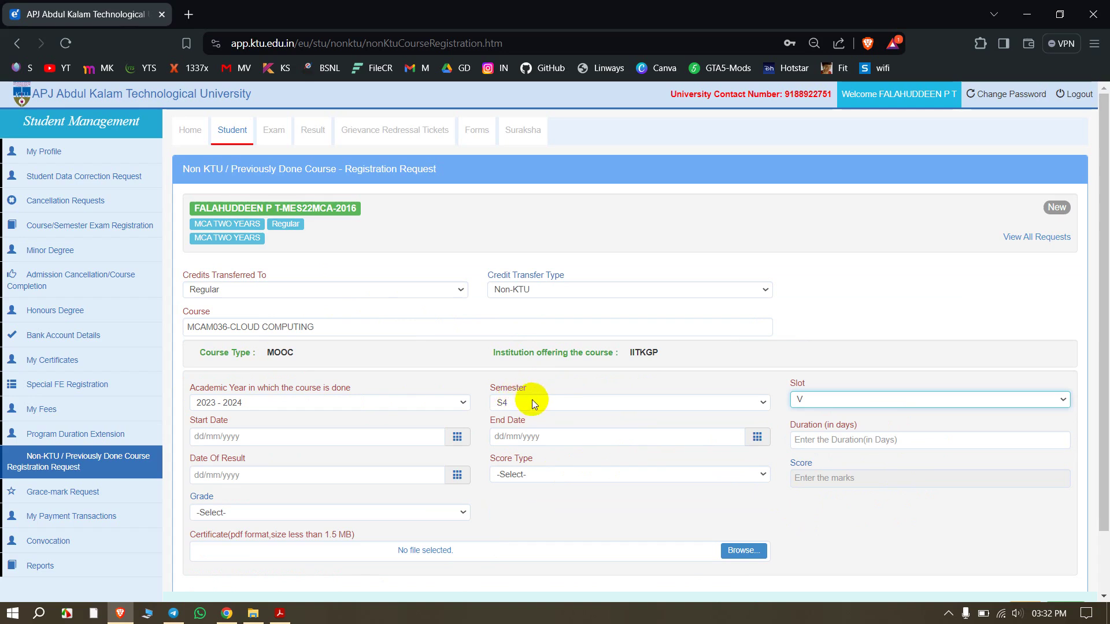
Try semester S3 for the course.
click(552, 403)
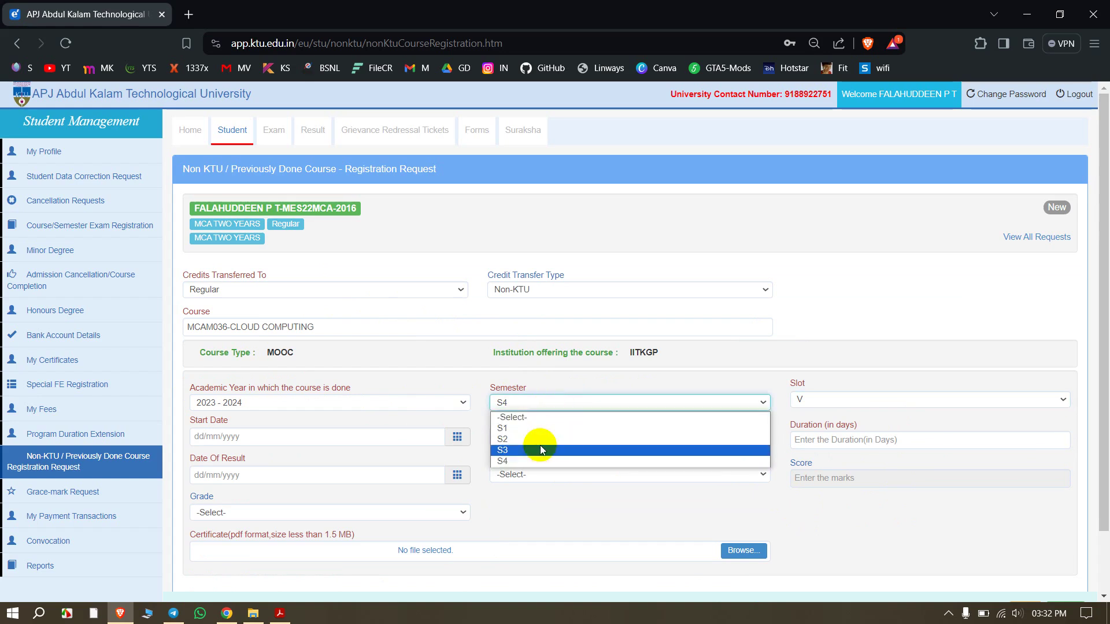
click(542, 450)
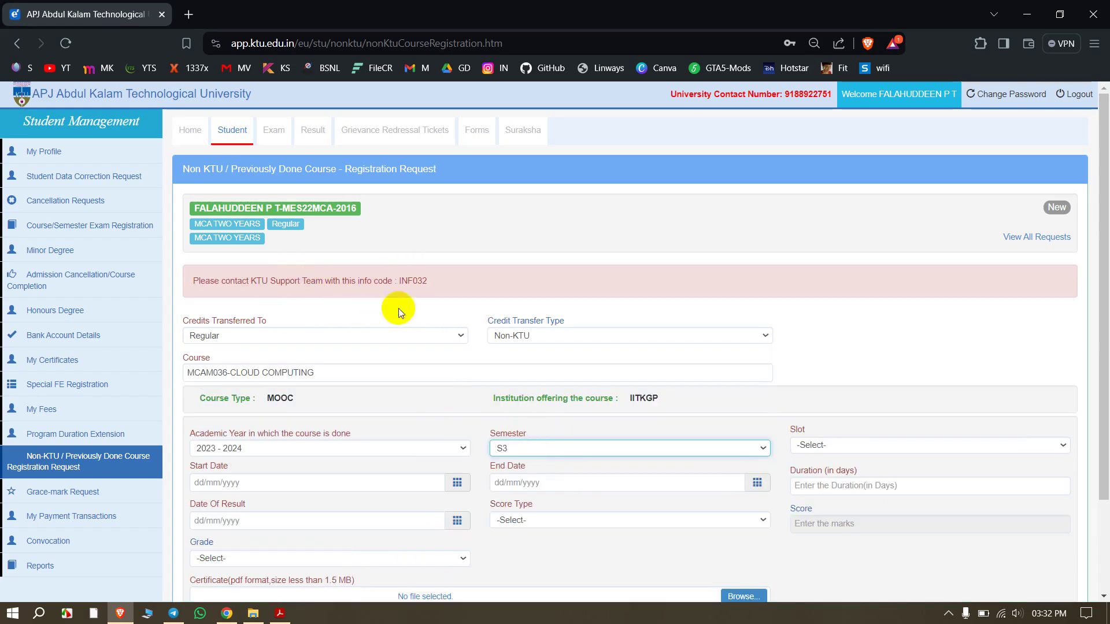
scroll(348, 379, down, 2)
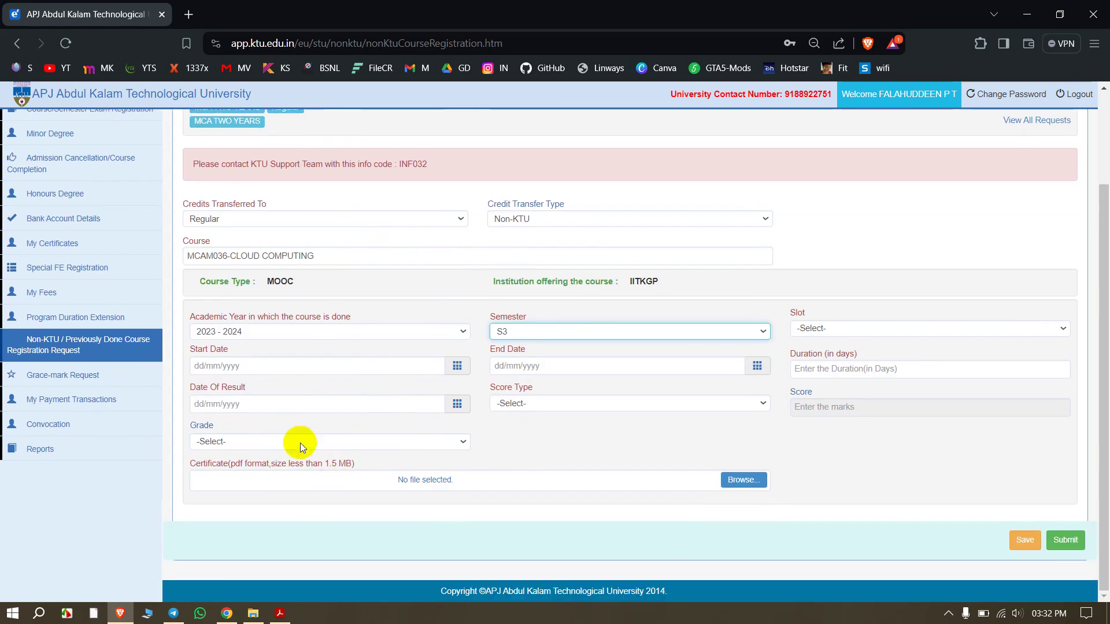
click(304, 440)
click(525, 452)
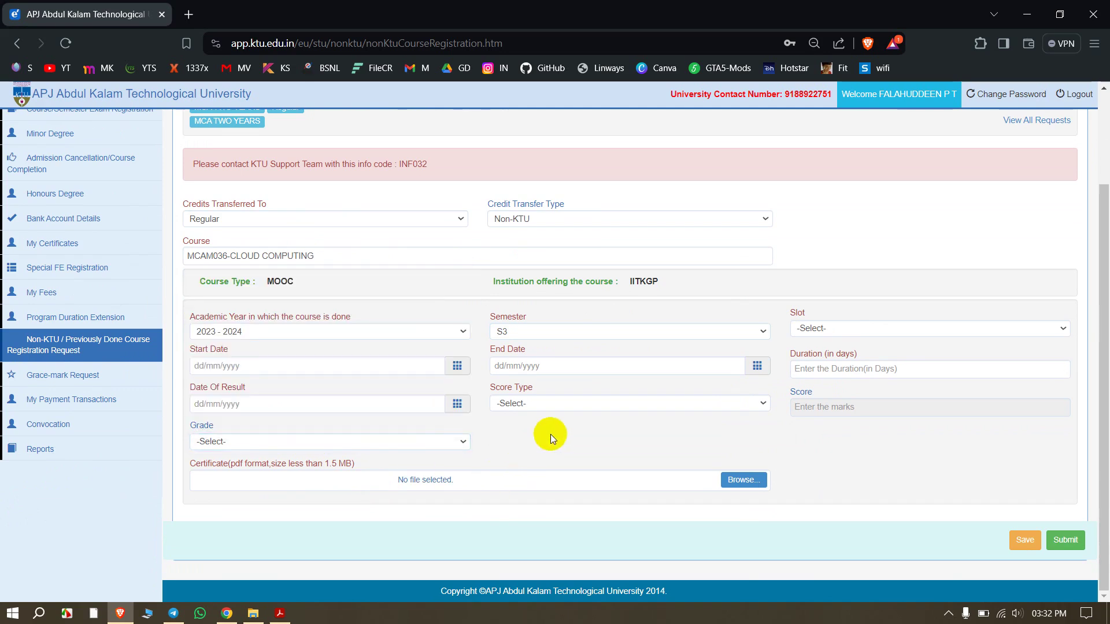
Set the semester back to S4 and select slot V again.
click(626, 338)
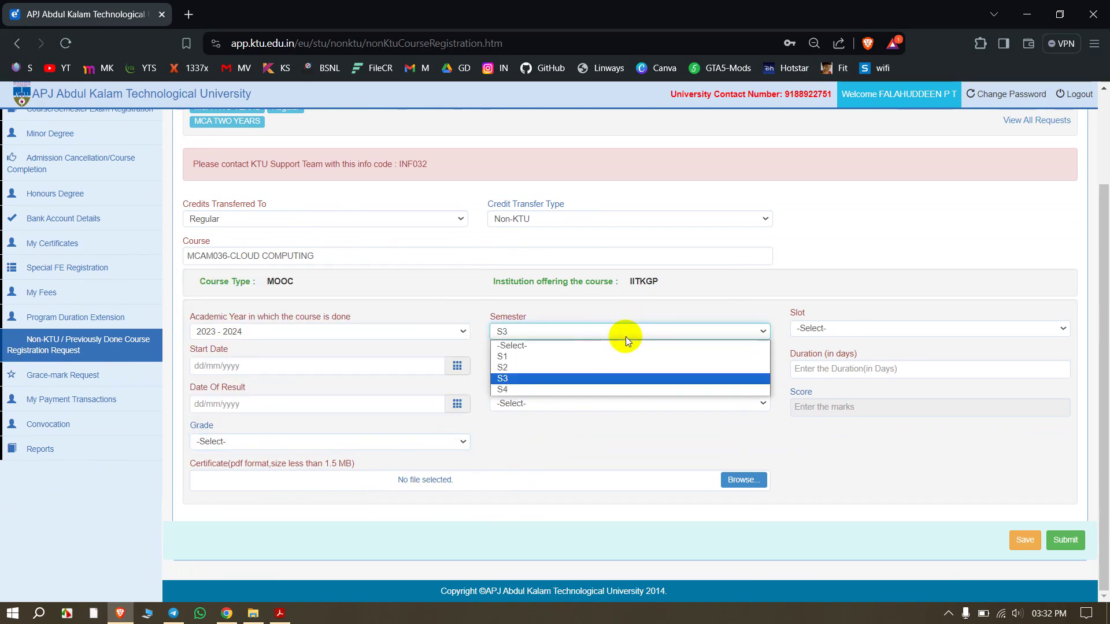
click(600, 390)
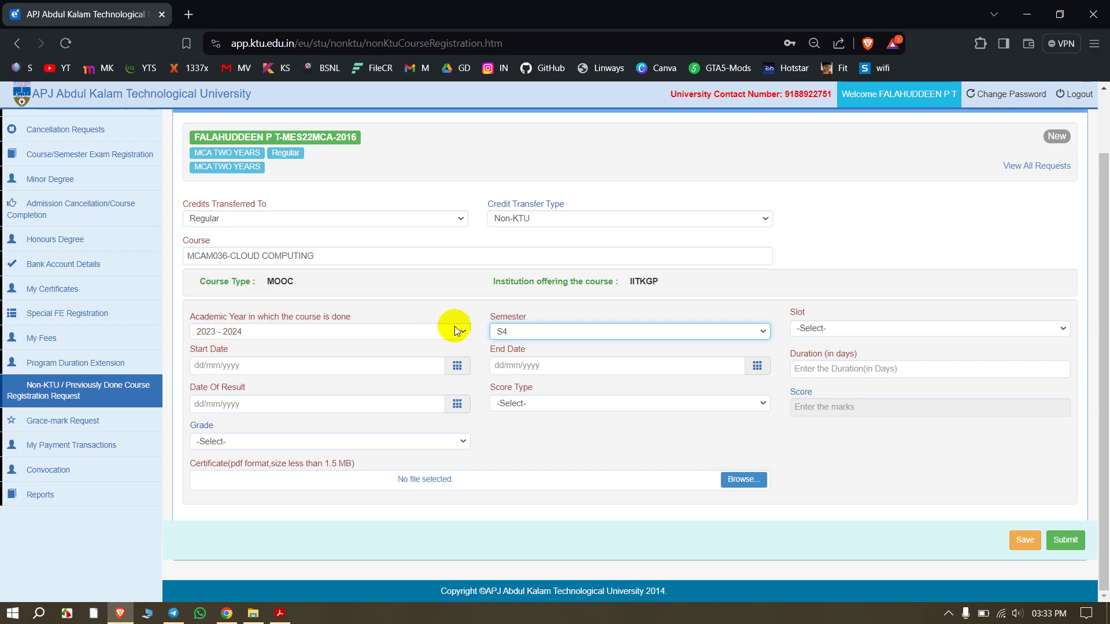
click(841, 328)
click(844, 354)
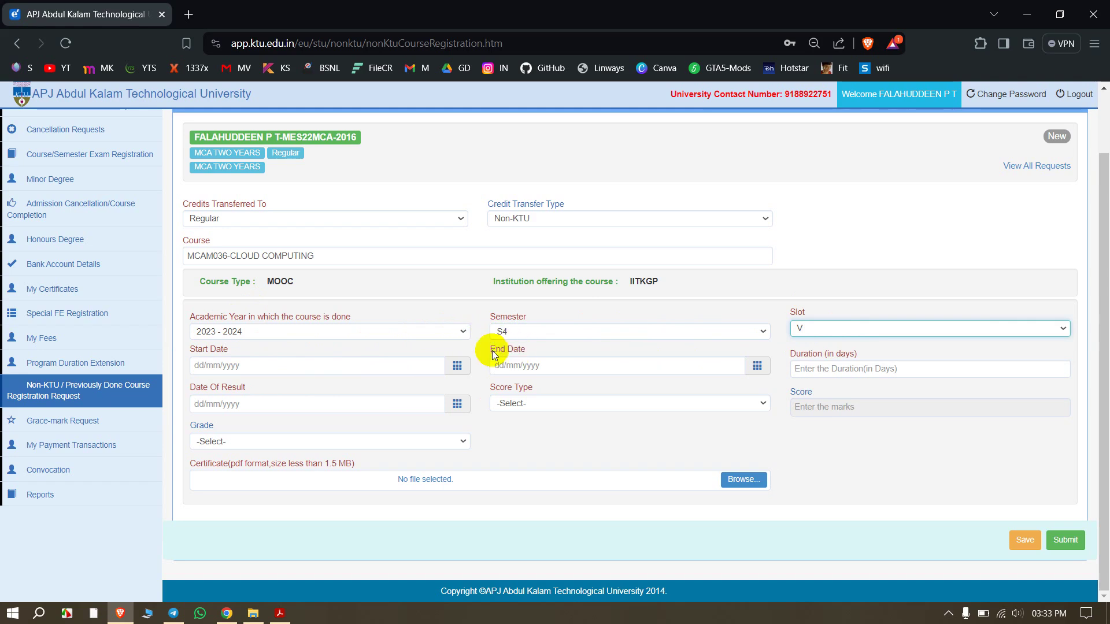
Switch to SWAYAM in Chrome and open the Cloud Computing course's About page at its Summary section.
click(226, 613)
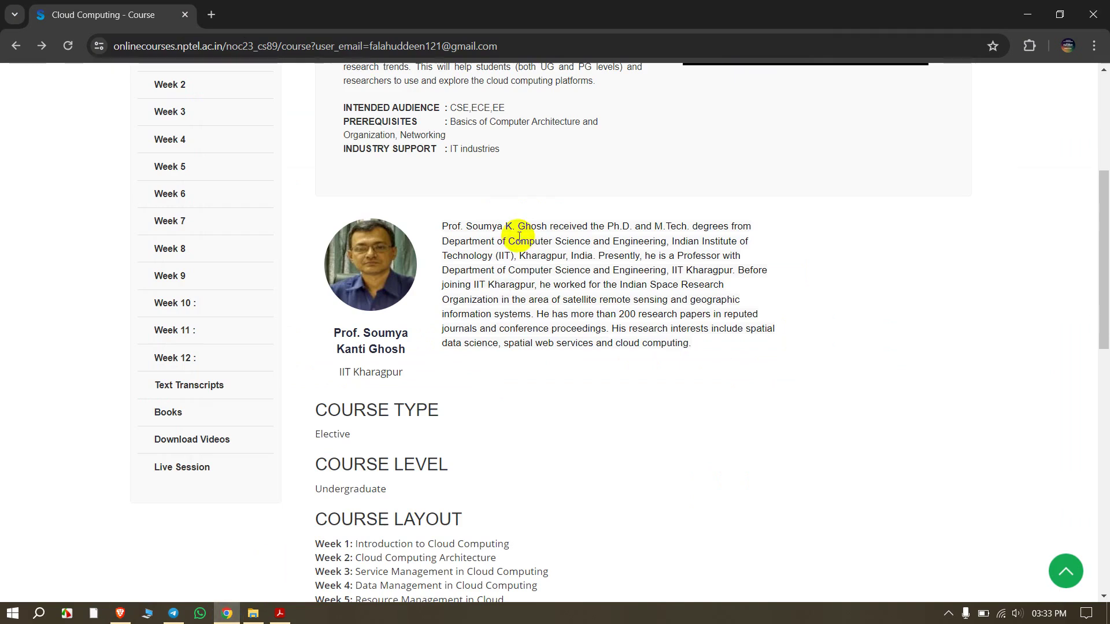
scroll(518, 237, up, 5)
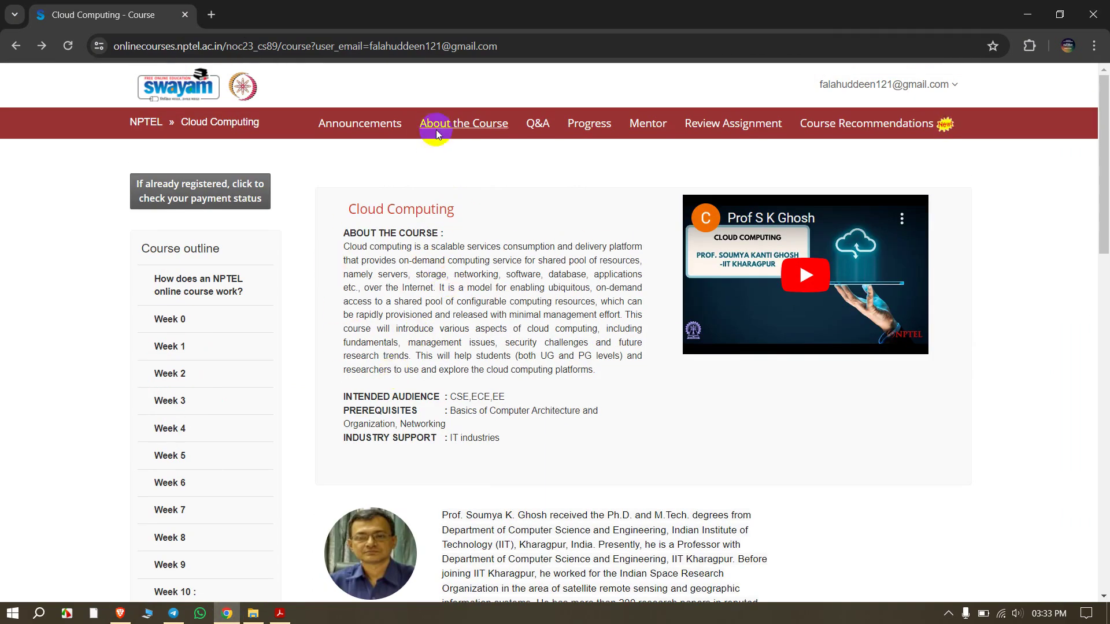
click(474, 131)
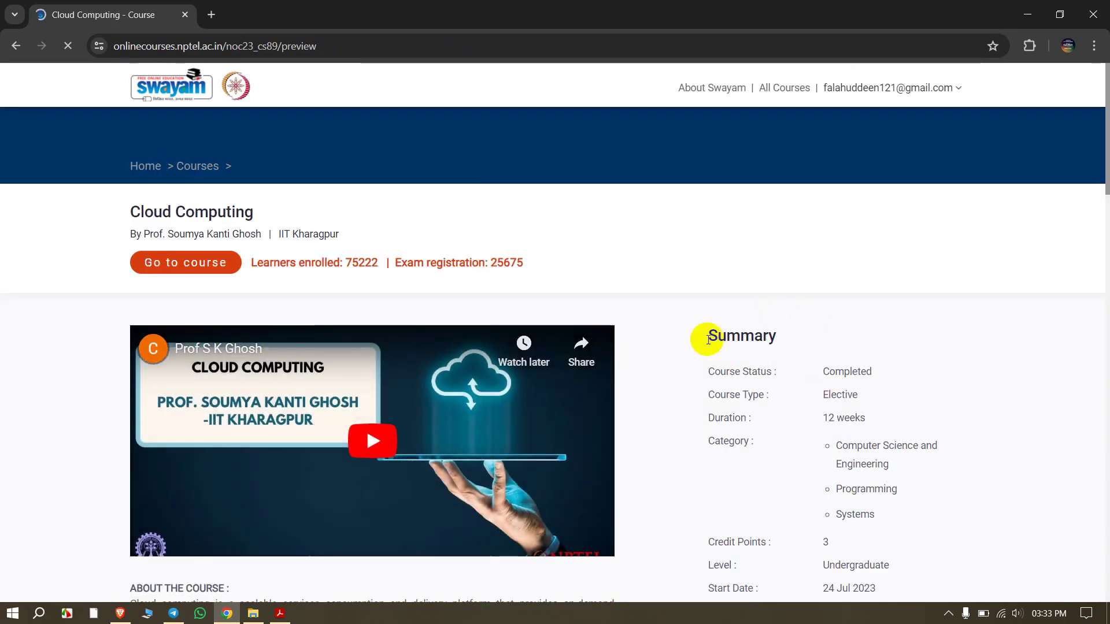
drag(708, 340, 785, 340)
scroll(921, 278, down, 3)
scroll(809, 260, up, 1)
click(867, 292)
scroll(751, 284, down, 3)
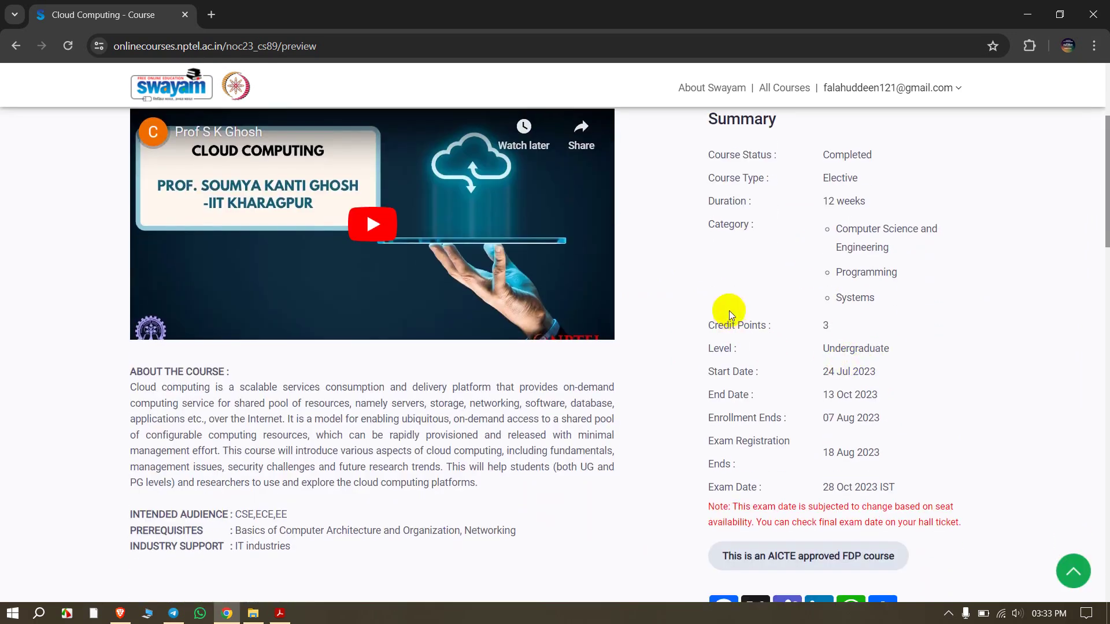
Check the start and end dates in the SWAYAM course summary and return to the KTU request form.
drag(723, 373, 893, 370)
drag(823, 395, 899, 390)
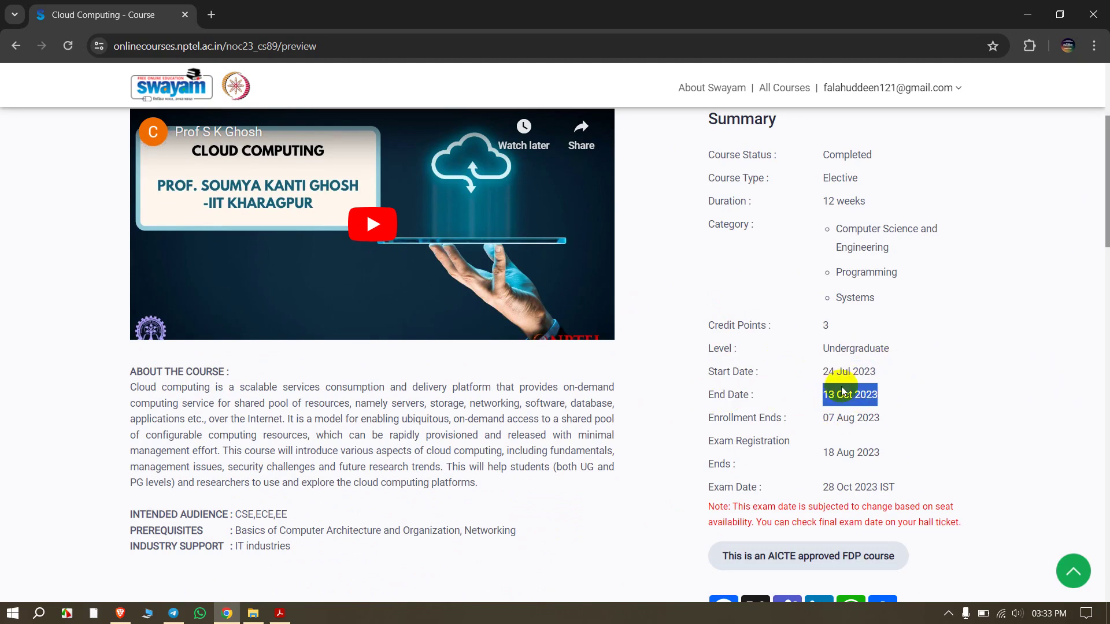
key(alt+Tab)
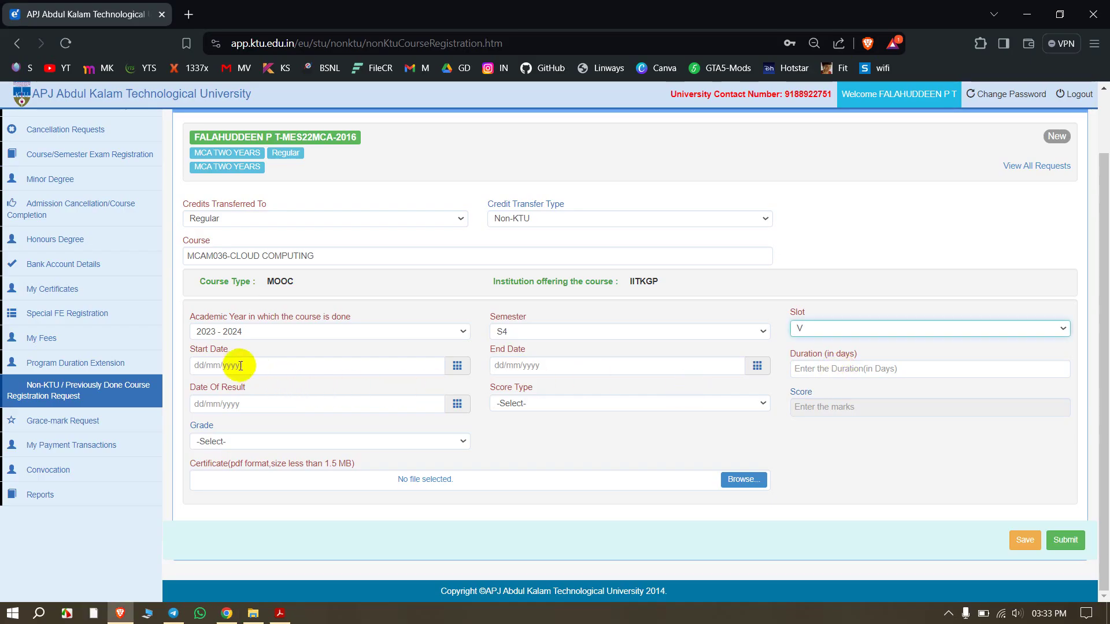
key(alt+Tab)
click(856, 384)
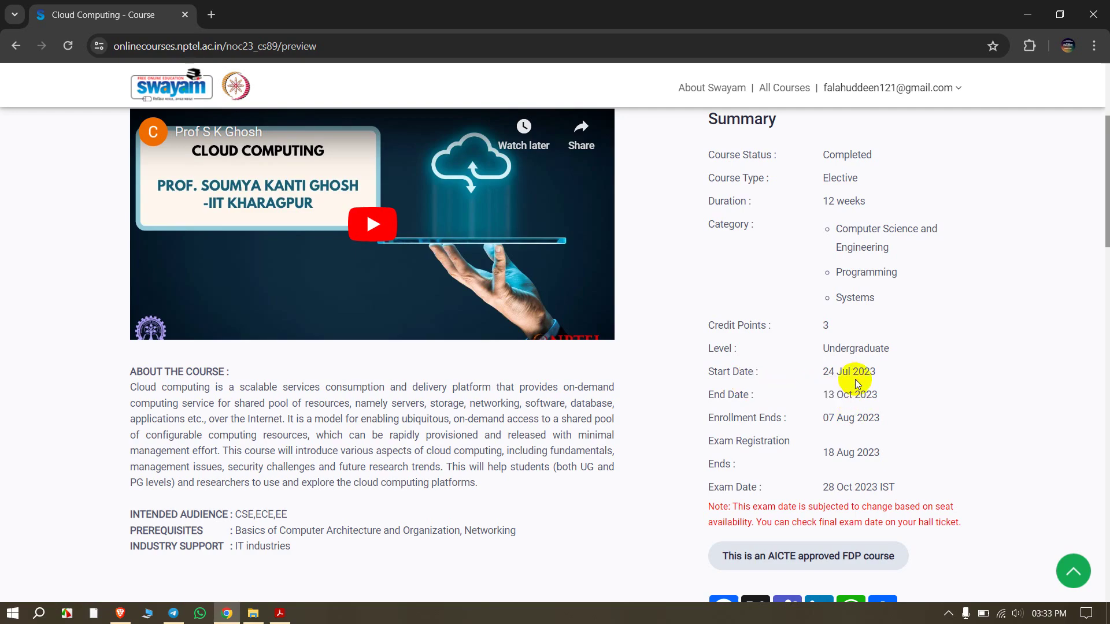
key(alt+Tab)
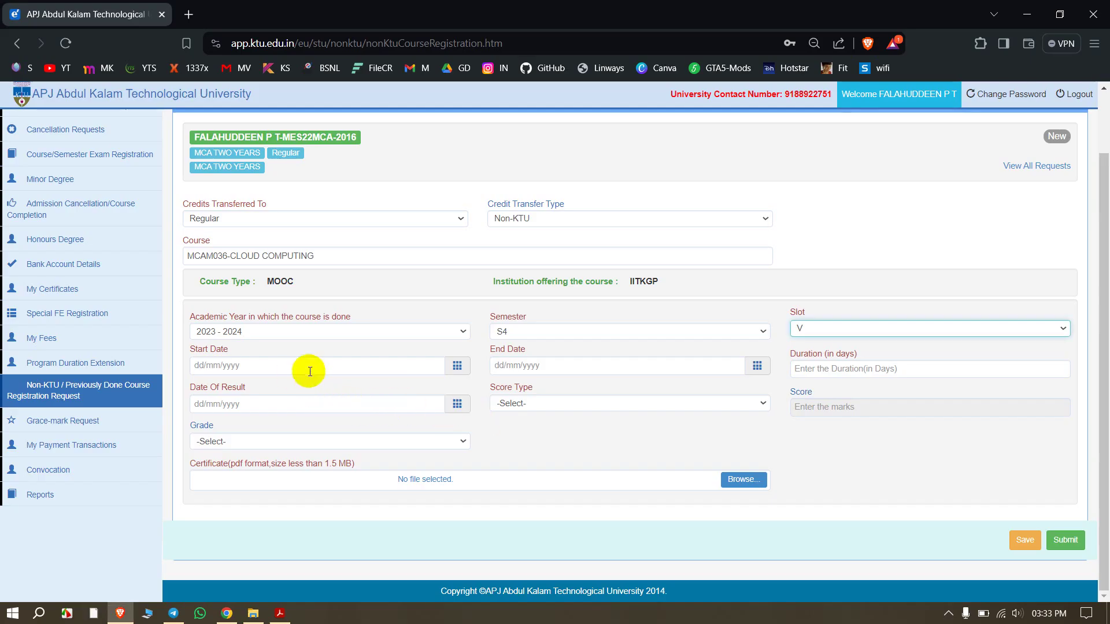
Set the course's start date to 24/07/2023.
click(461, 366)
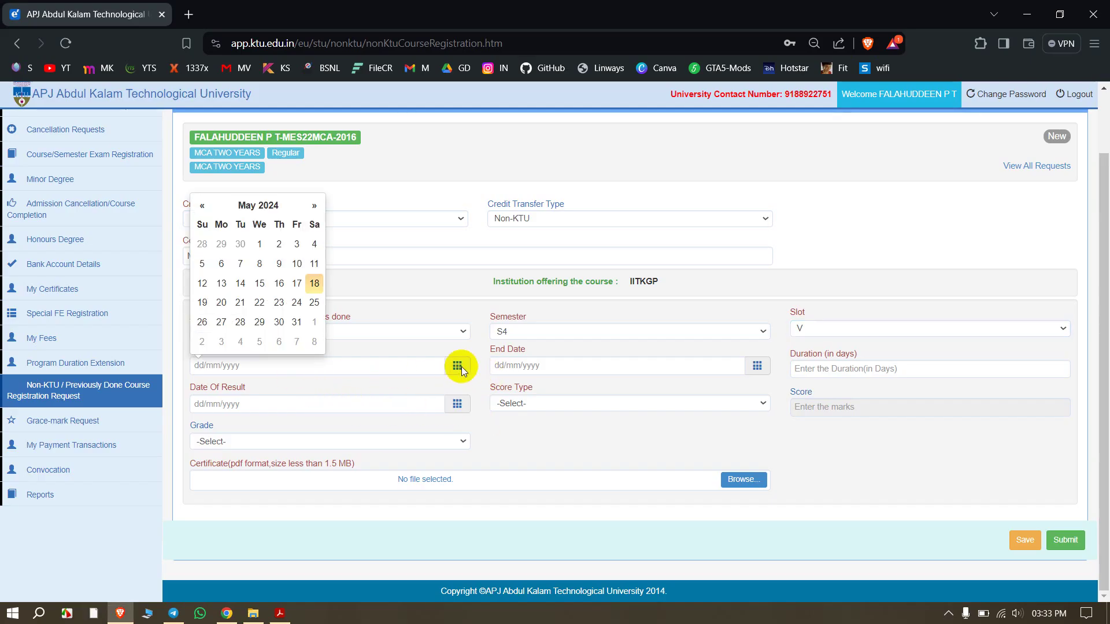
click(264, 206)
click(258, 208)
click(210, 274)
click(265, 275)
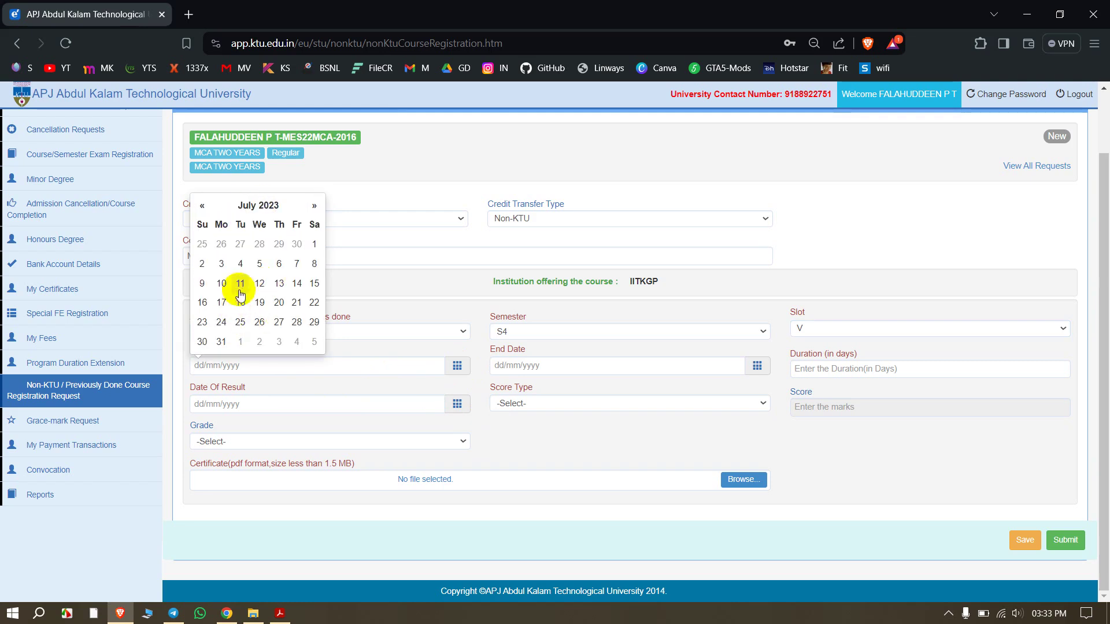
click(222, 322)
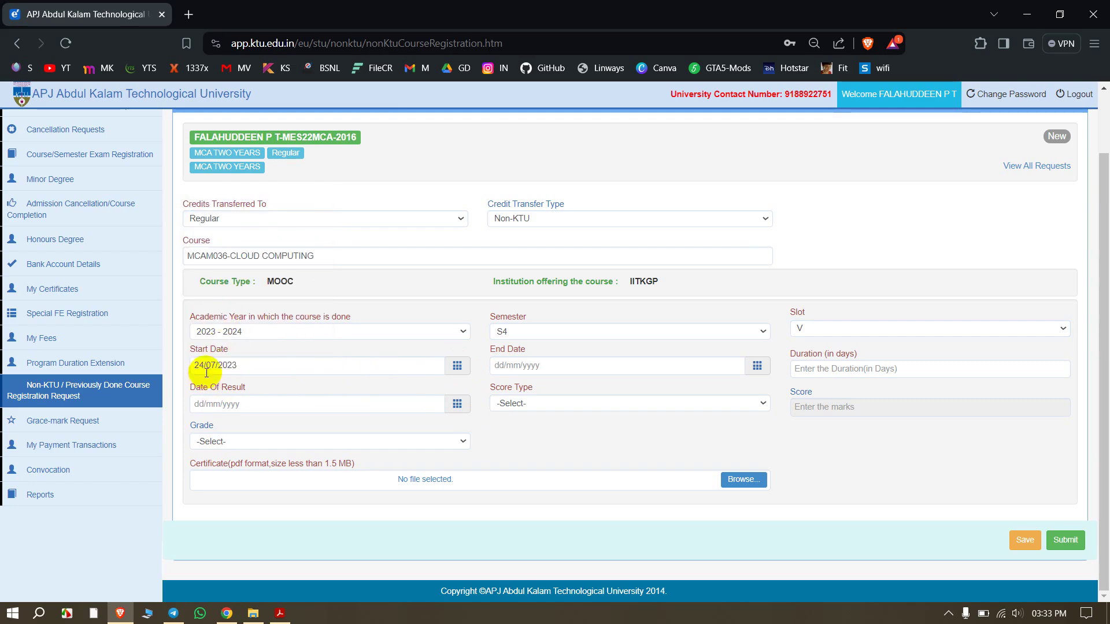
Recheck the end date on the SWAYAM course page and set the form's end date to 13/10/2023.
key(alt+Tab)
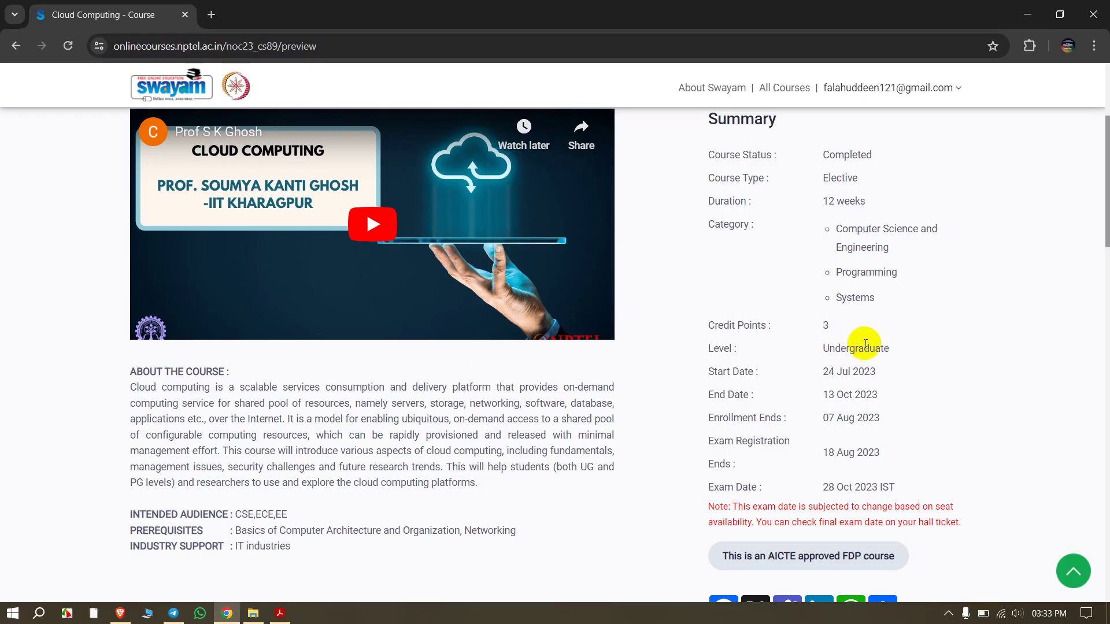
key(alt+Tab)
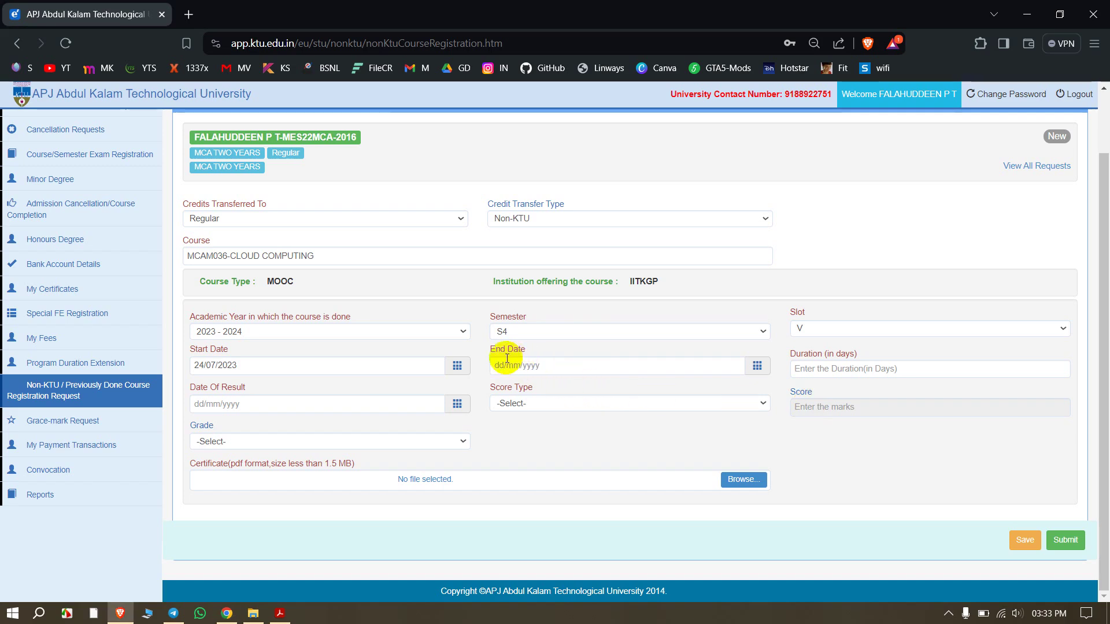
click(755, 365)
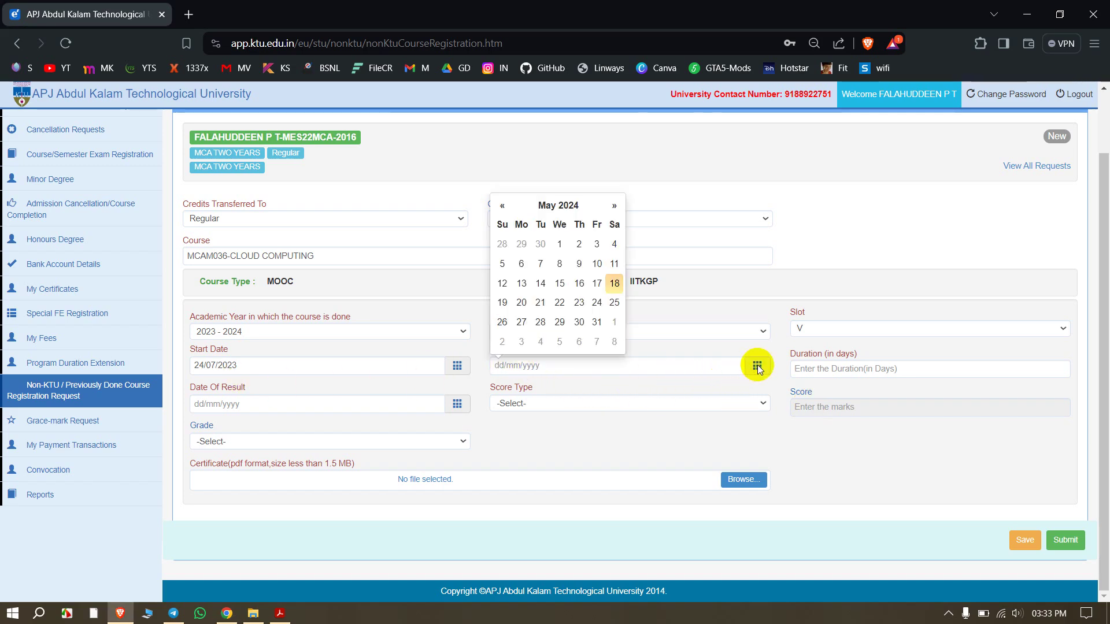
click(578, 206)
click(556, 206)
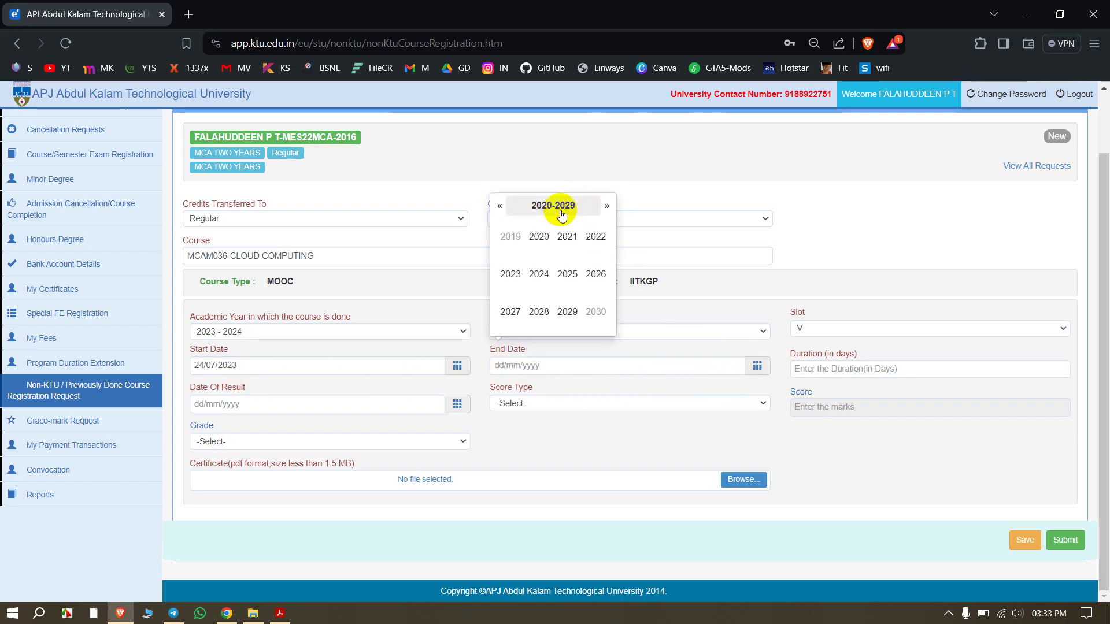
click(512, 274)
click(539, 311)
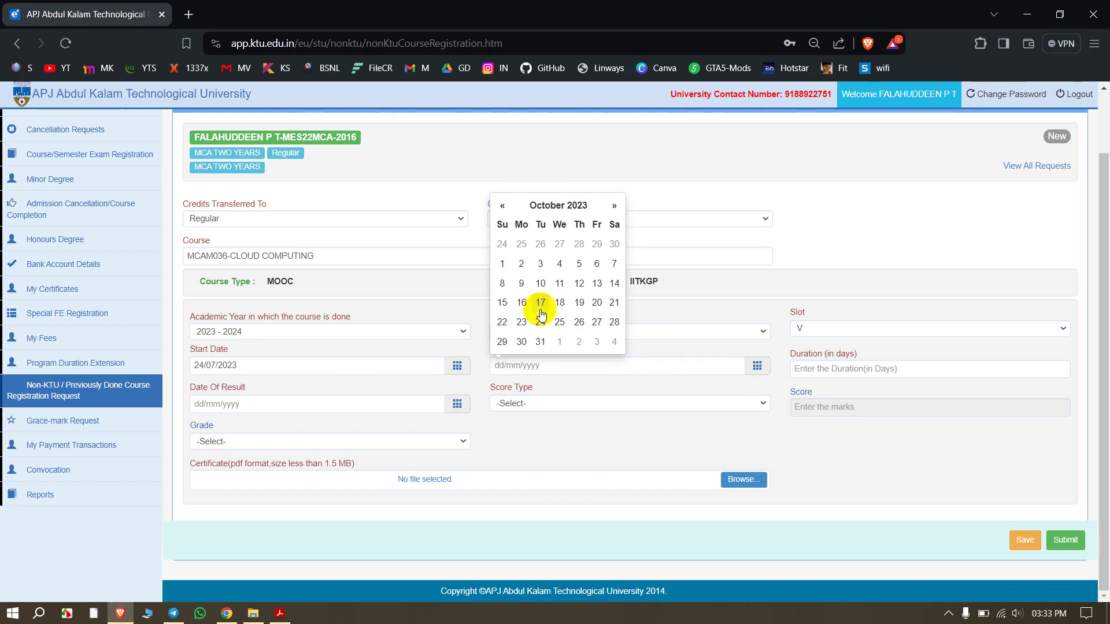
click(596, 283)
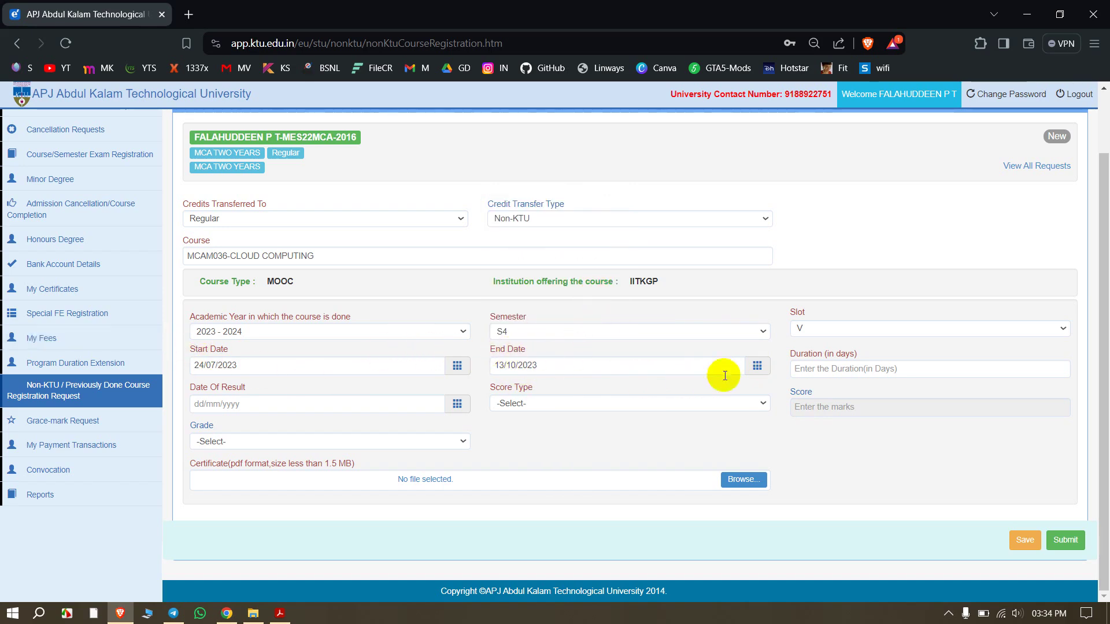
Enter 80 as the course duration in days.
drag(810, 354, 854, 354)
click(884, 364)
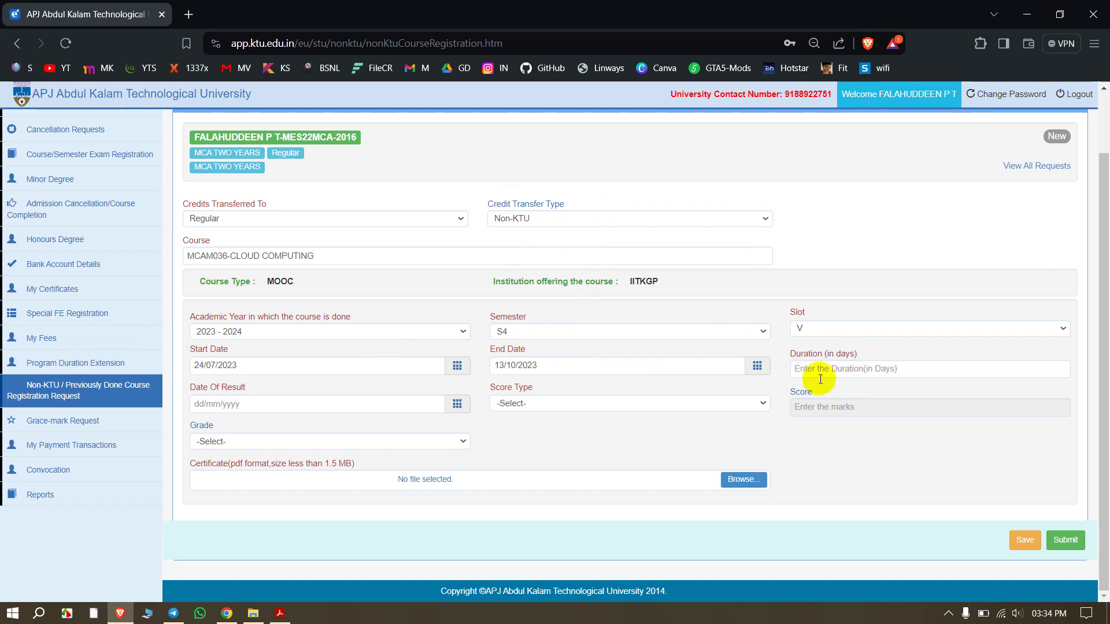
click(859, 375)
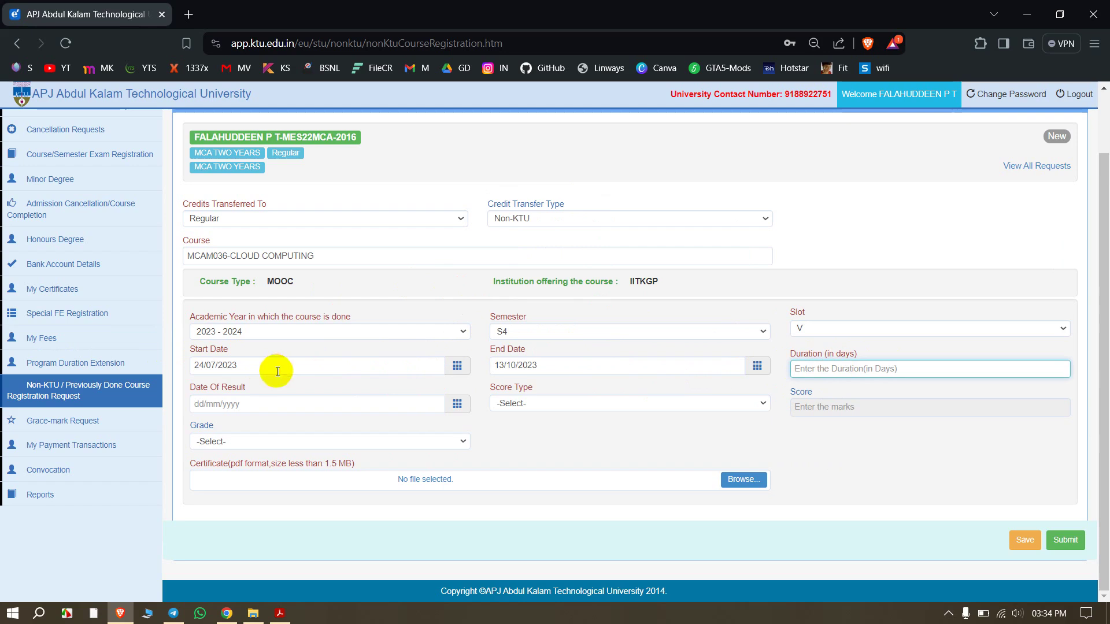
text(80)
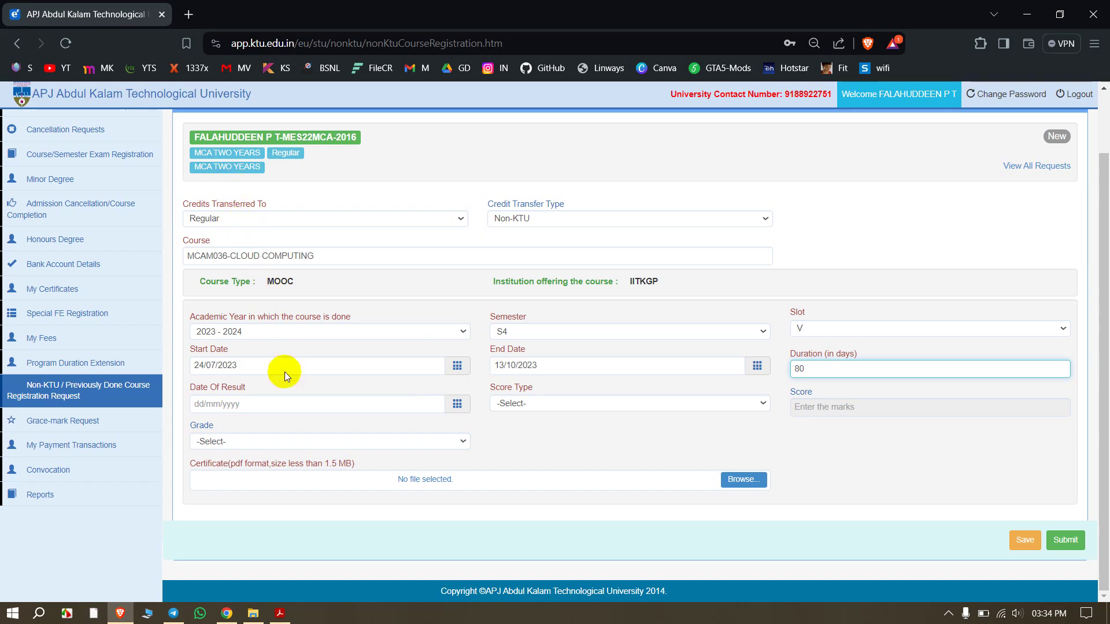
scroll(340, 314, up, 1)
scroll(248, 347, down, 1)
Look up the result publication date in the MOOC4.CLOUD Telegram channel and set the form's Date Of Result to 27/11/2023.
click(173, 617)
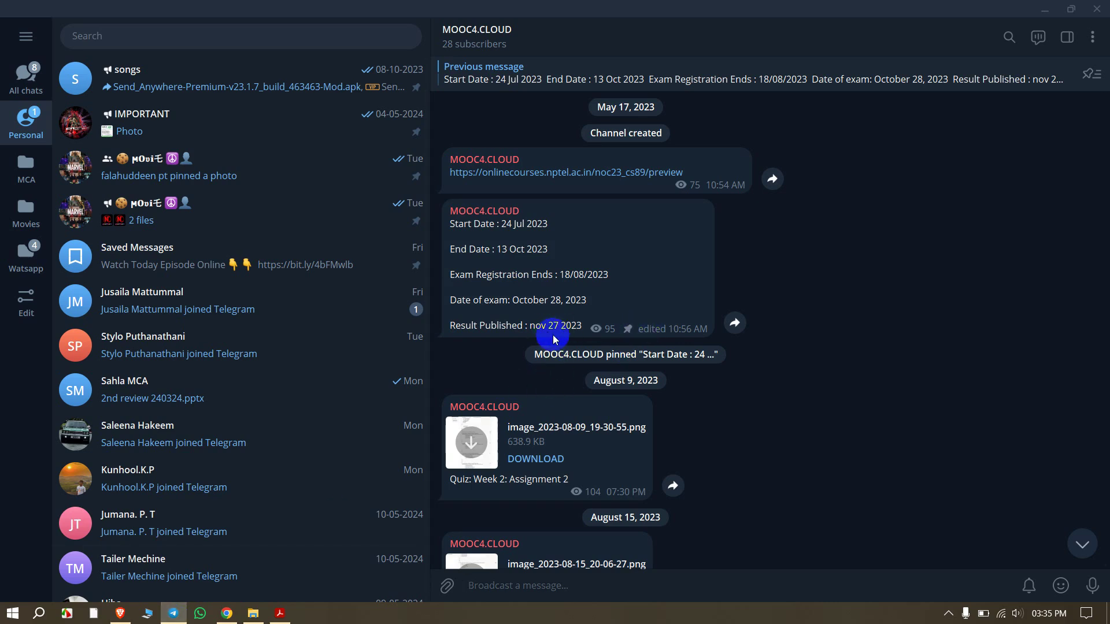
key(alt+Tab)
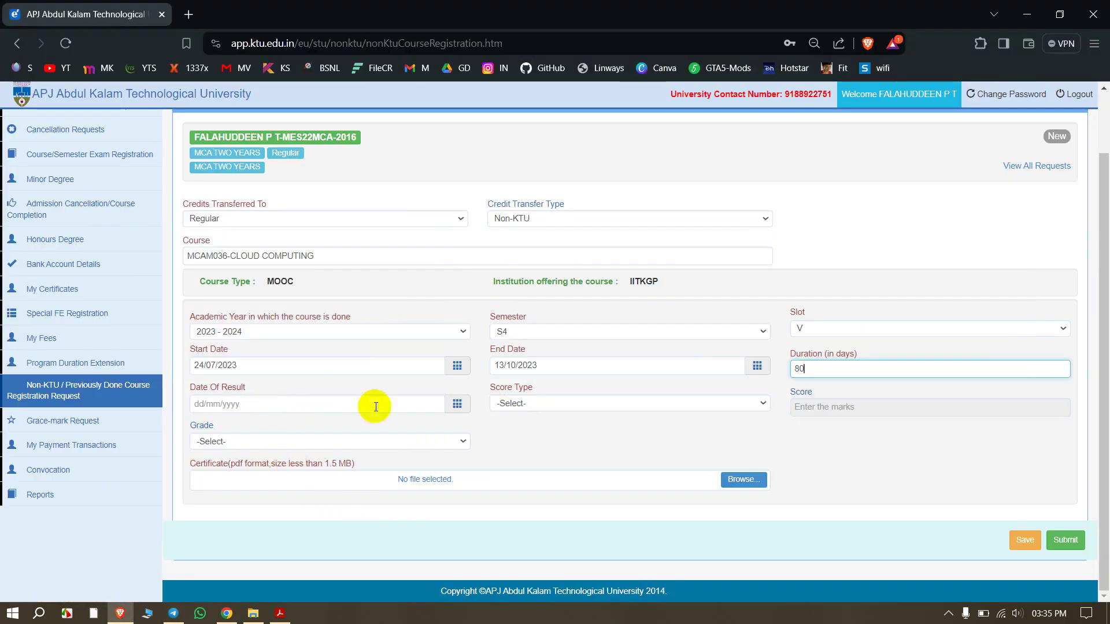
click(457, 404)
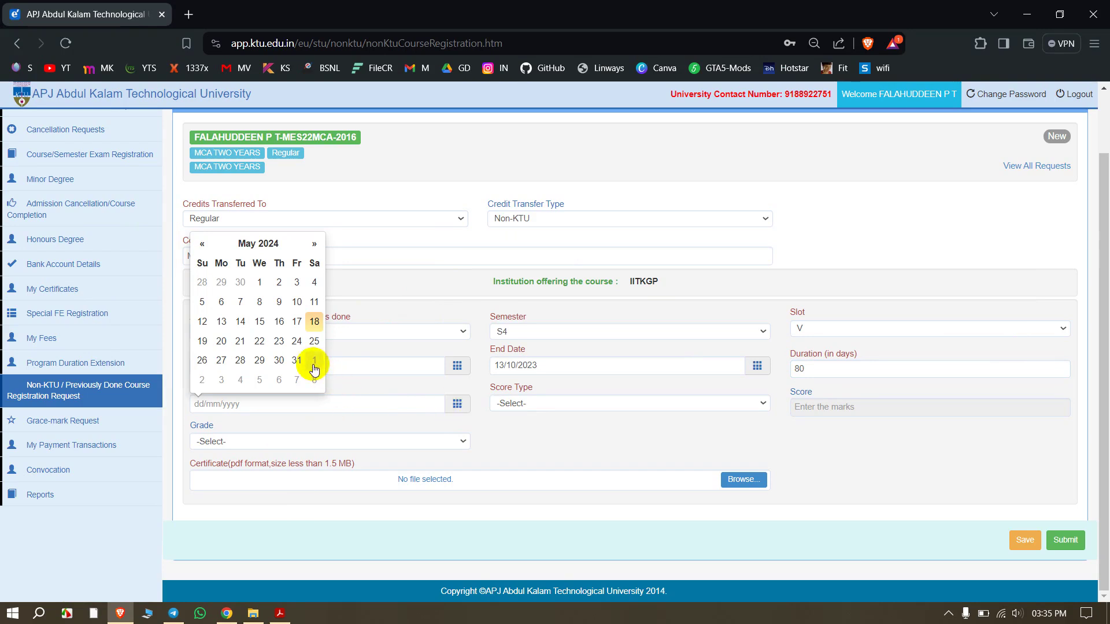
click(271, 247)
click(255, 242)
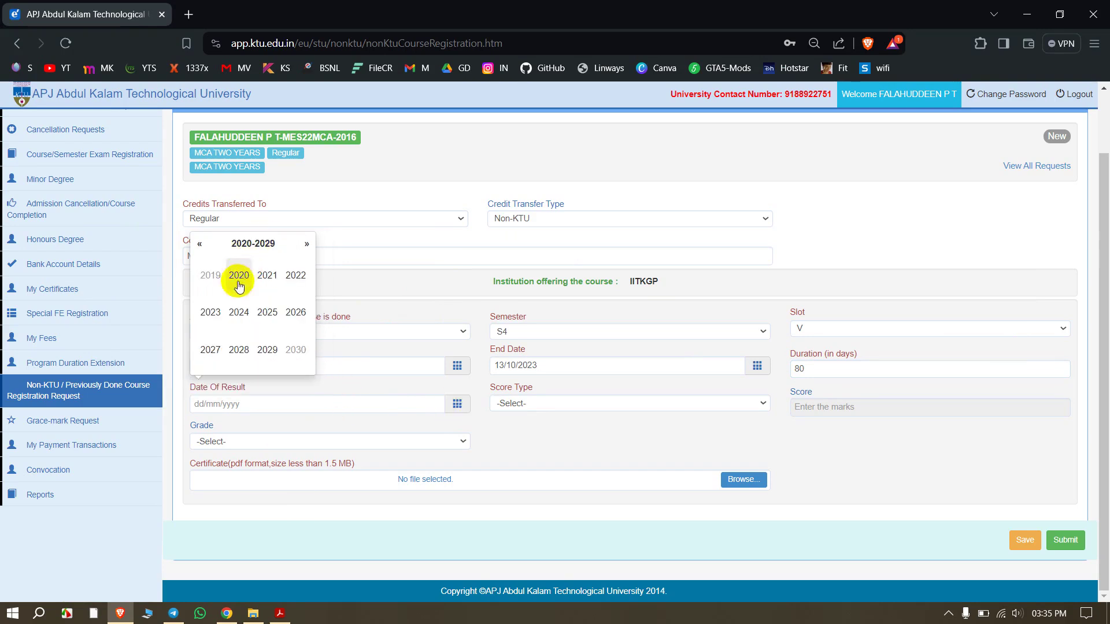
click(217, 315)
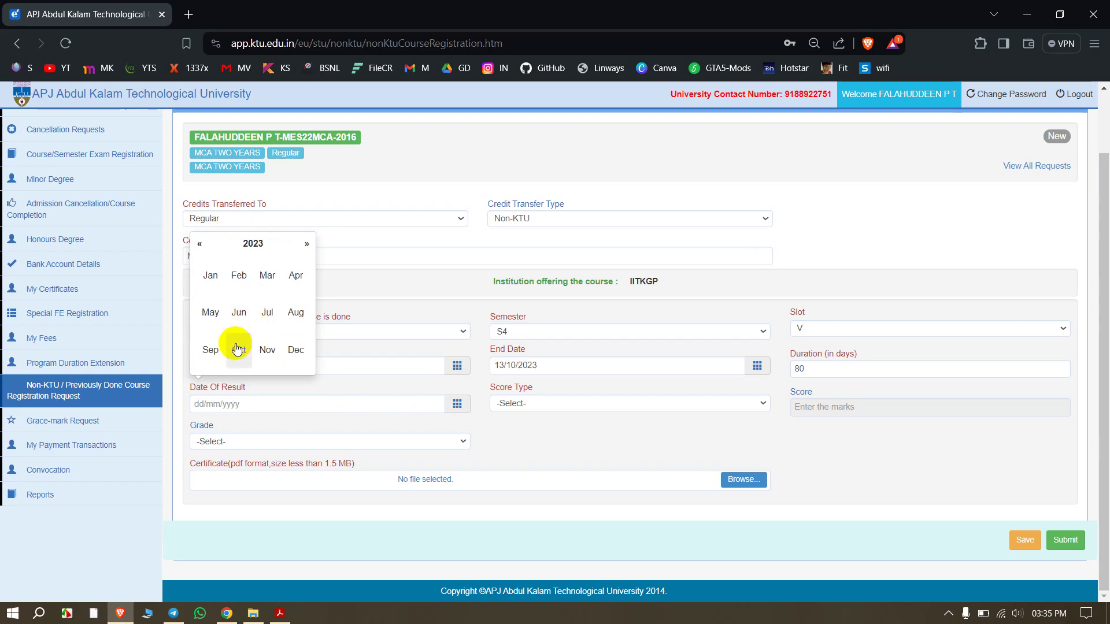
click(273, 357)
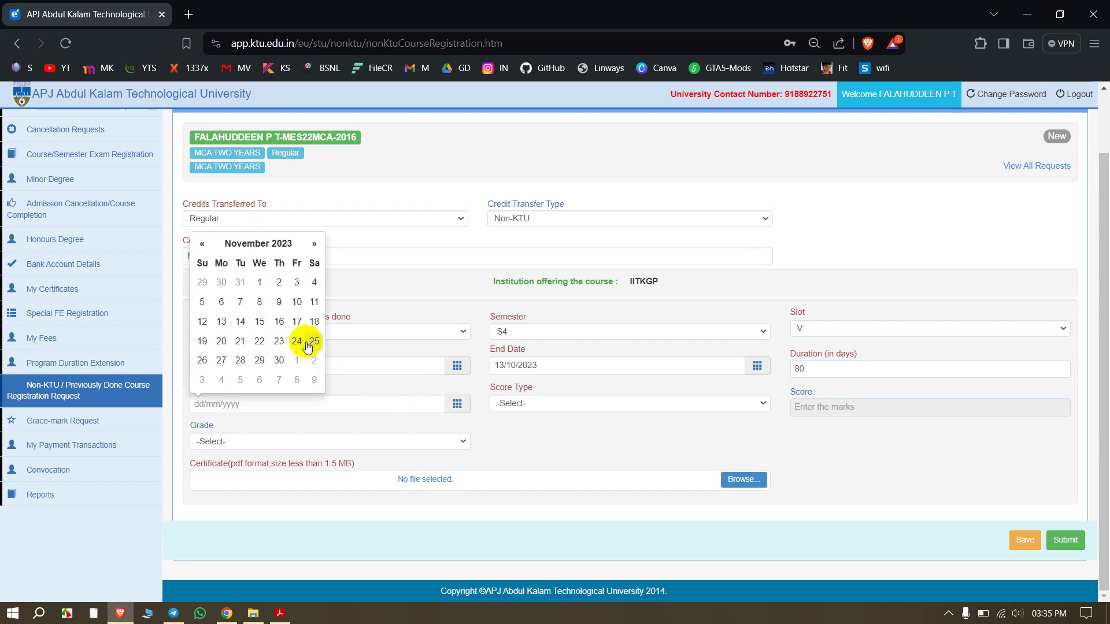
click(222, 360)
Recheck the result publication date in the MOOC4.CLOUD Telegram channel and return to the KTU request form.
key(alt+Tab)
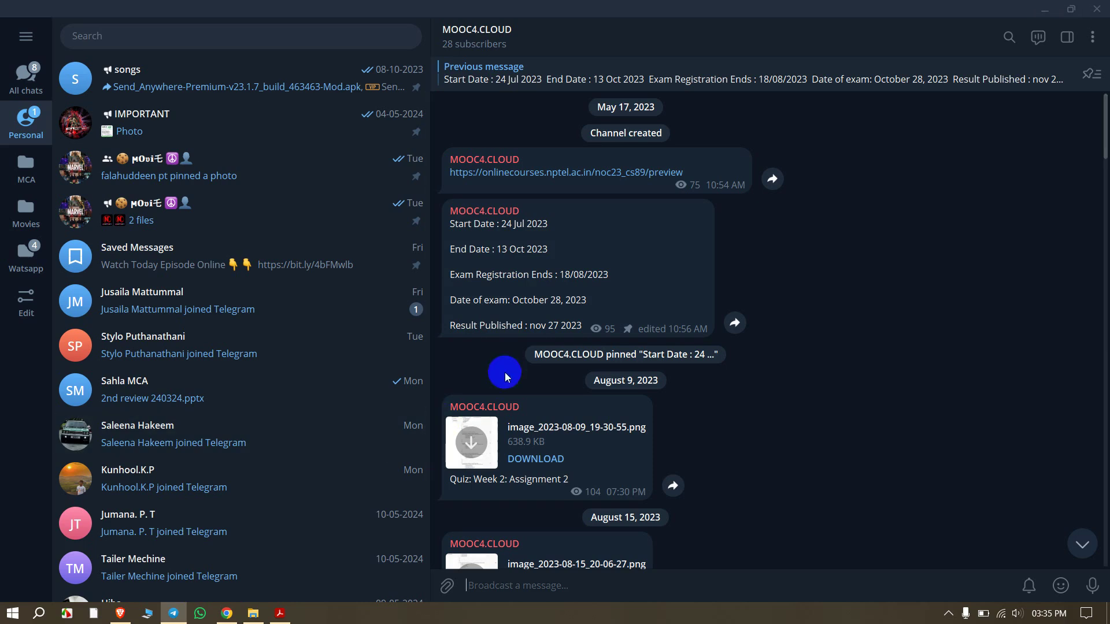
triple_click(538, 325)
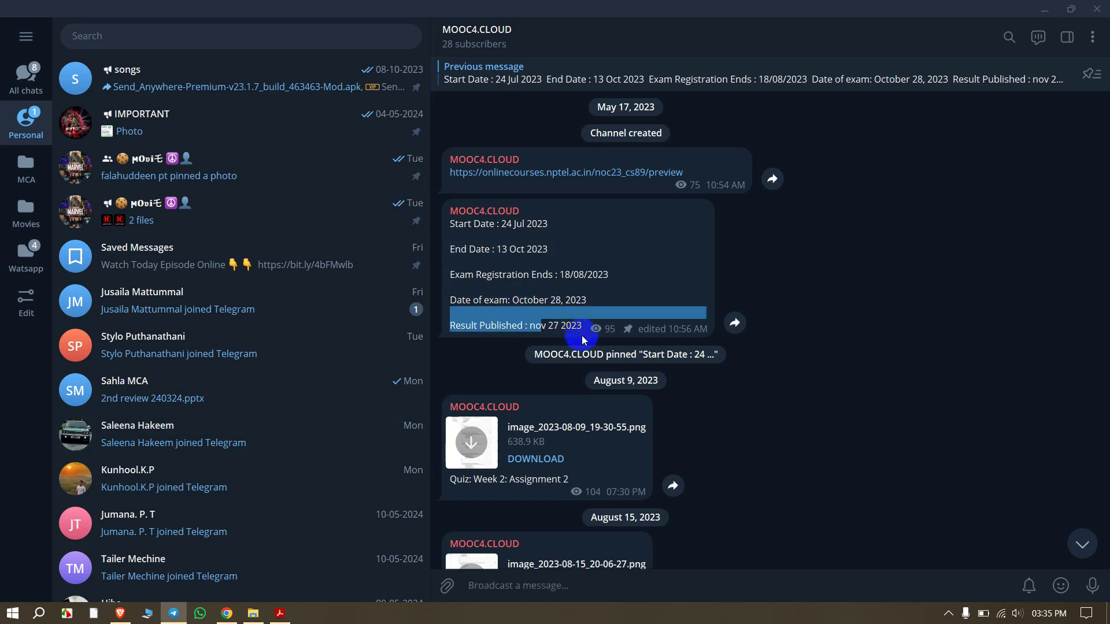
click(551, 339)
key(alt+Tab)
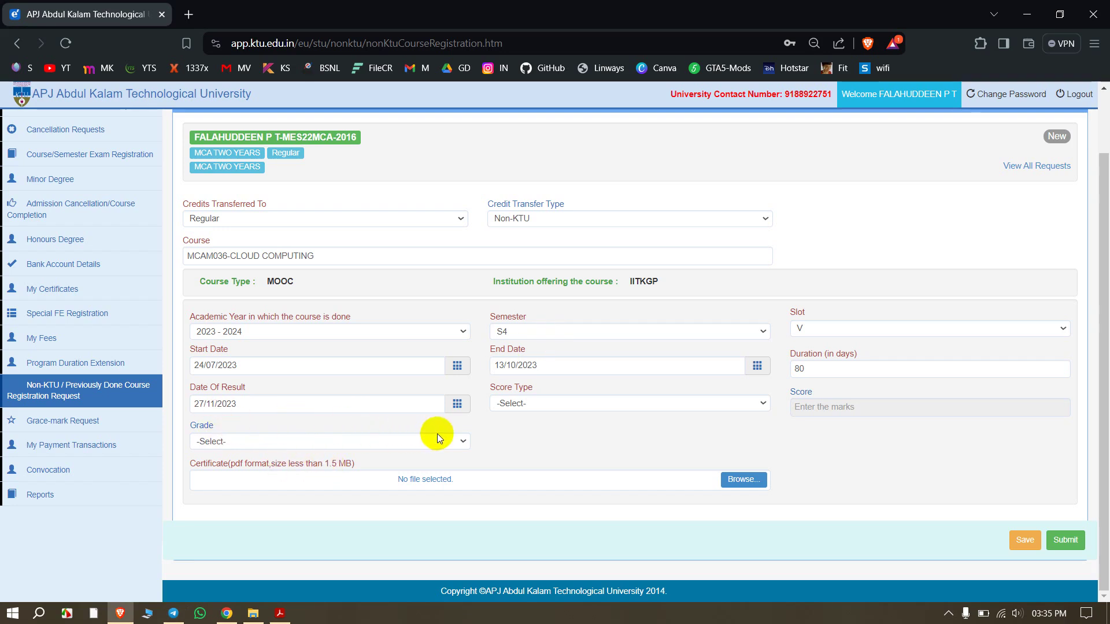
Set the score type to Grade and the grade to COMPLETED.
click(549, 403)
click(546, 431)
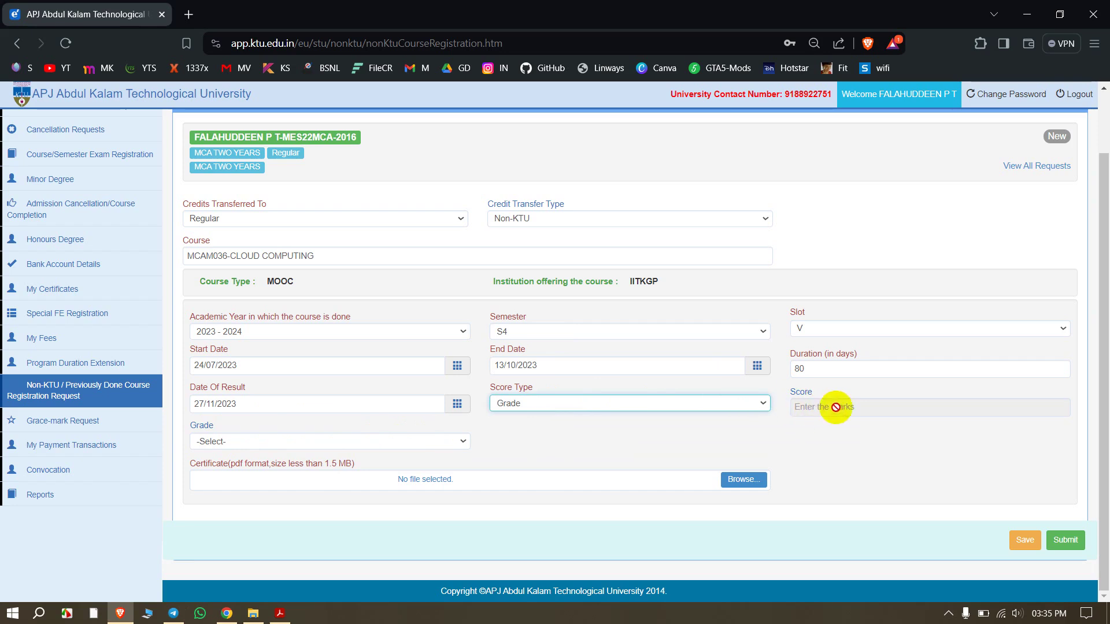
click(226, 441)
click(236, 464)
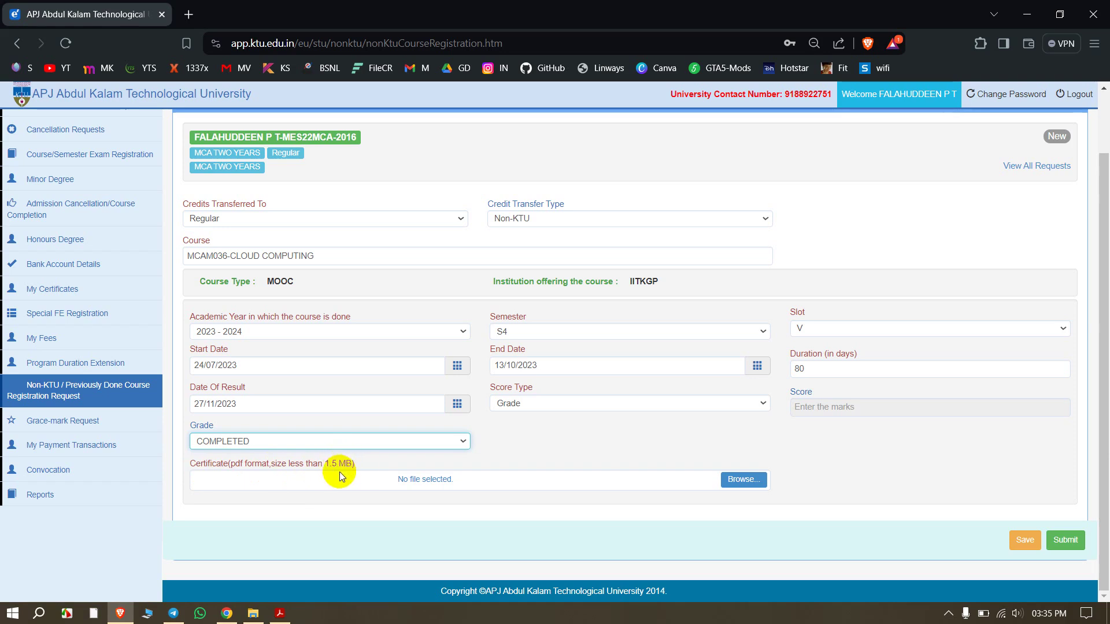
Search the web for "pdf compressor" to find iLovePDF's Compress PDF page, leaving it open and returning to the KTU form.
mouse_move(280, 612)
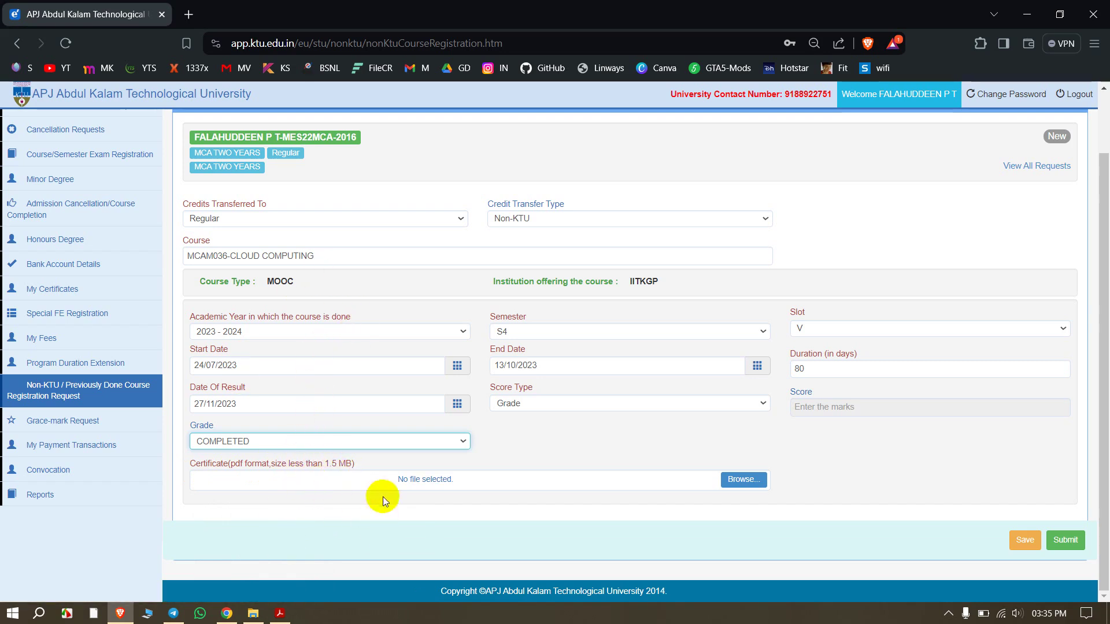
click(194, 22)
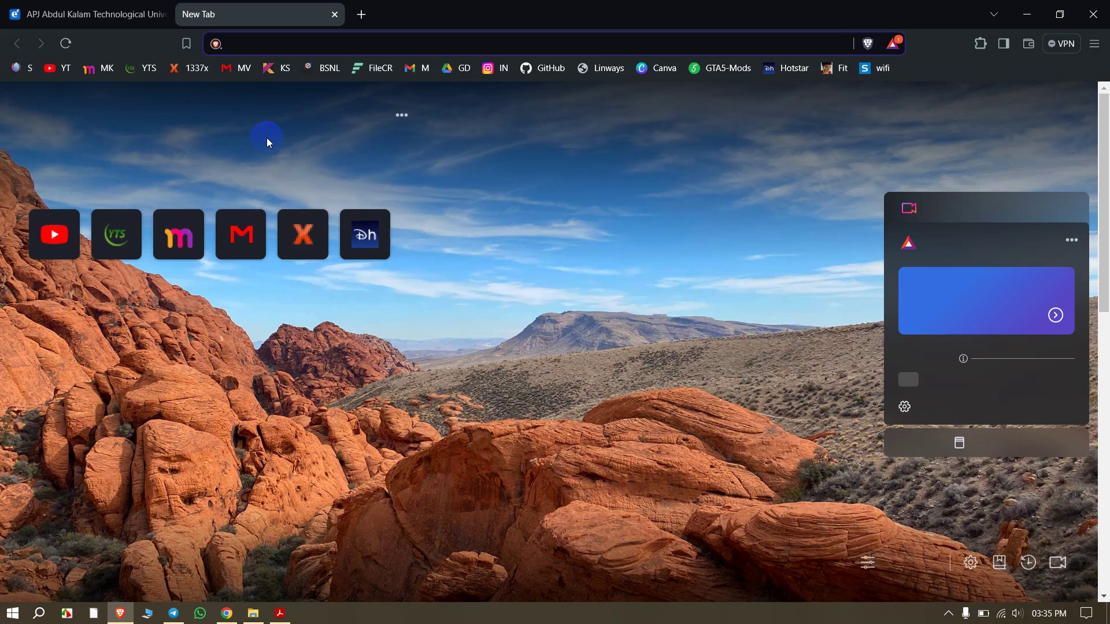
text(pdf com)
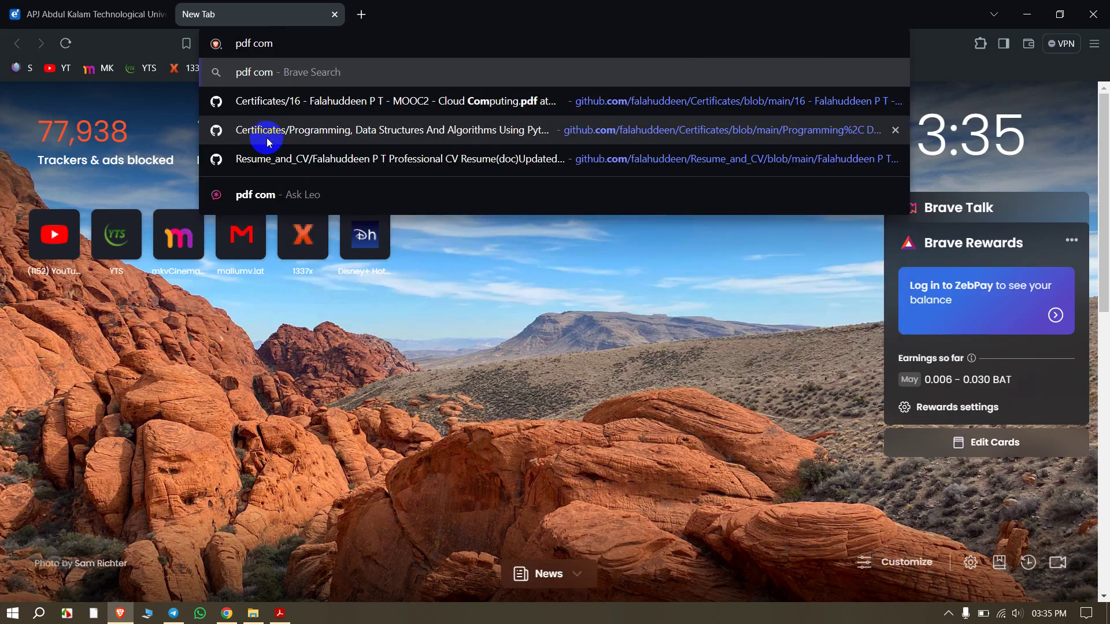
text(pressor)
key(Return)
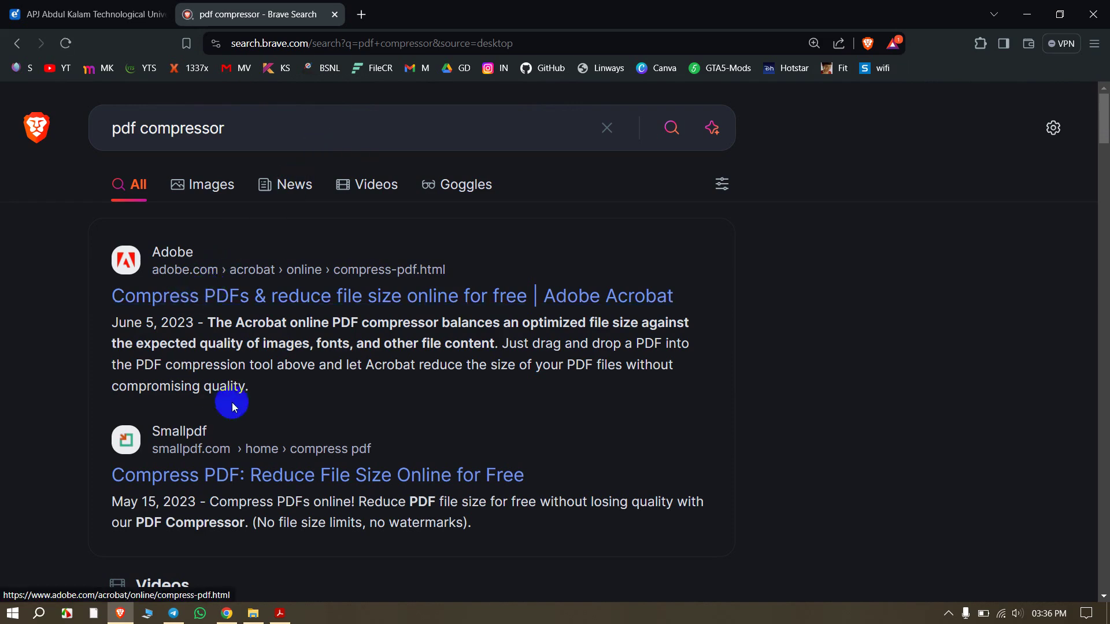
scroll(242, 399, down, 12)
scroll(236, 390, down, 13)
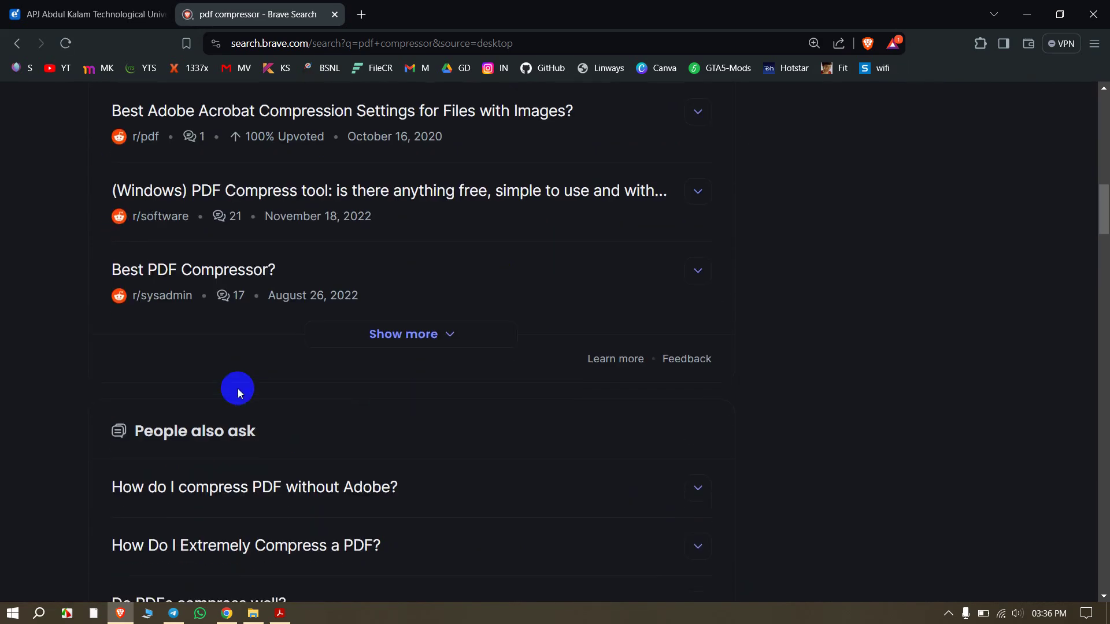
scroll(182, 309, up, 3)
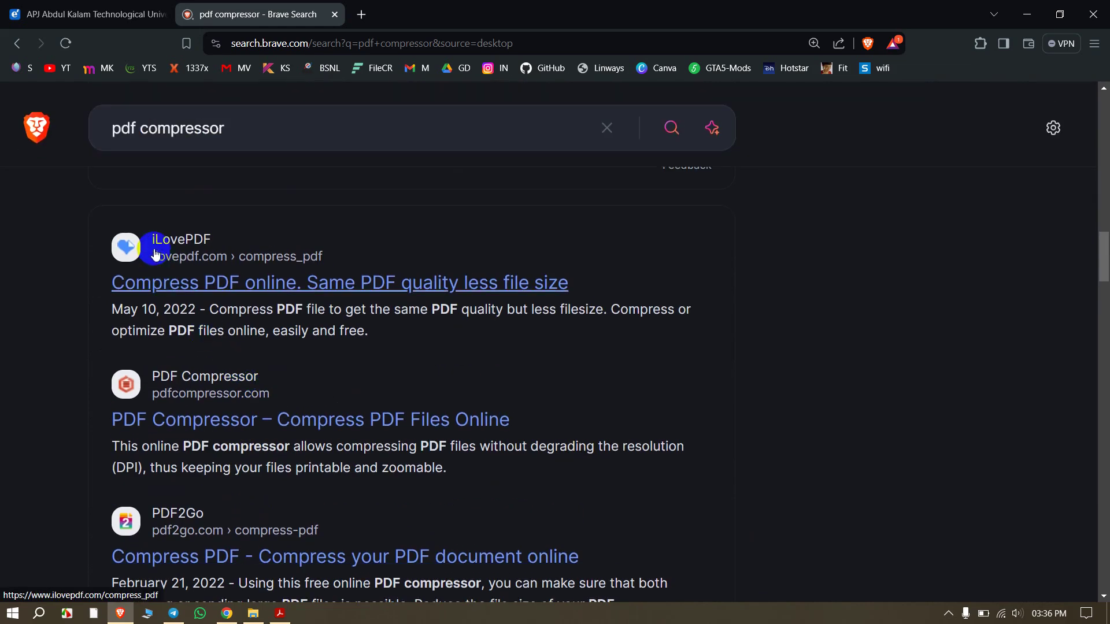
click(221, 285)
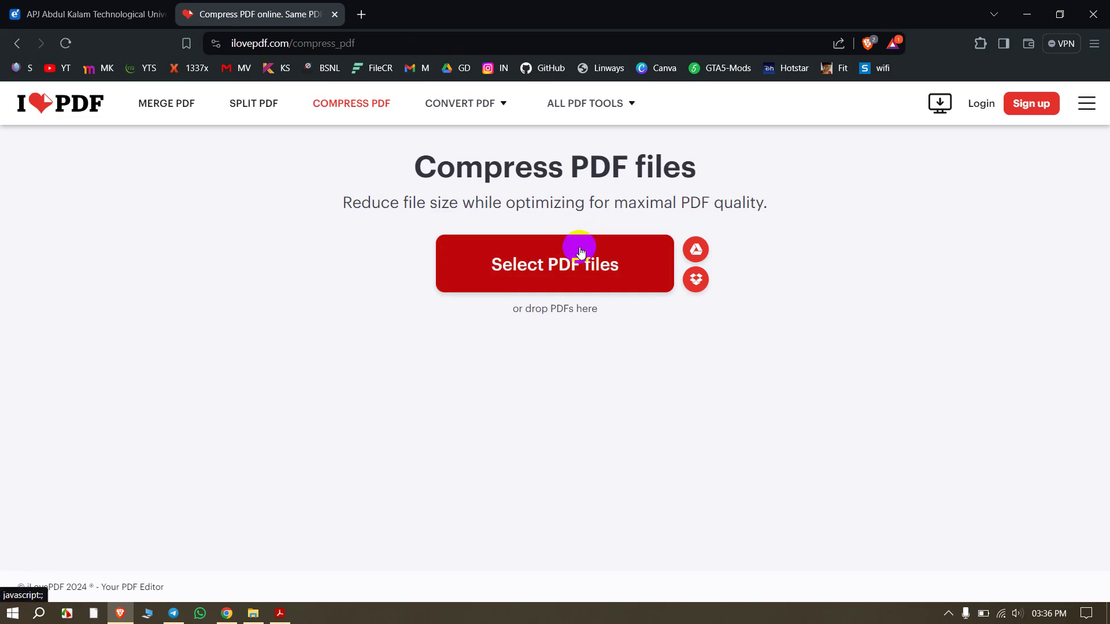
click(112, 5)
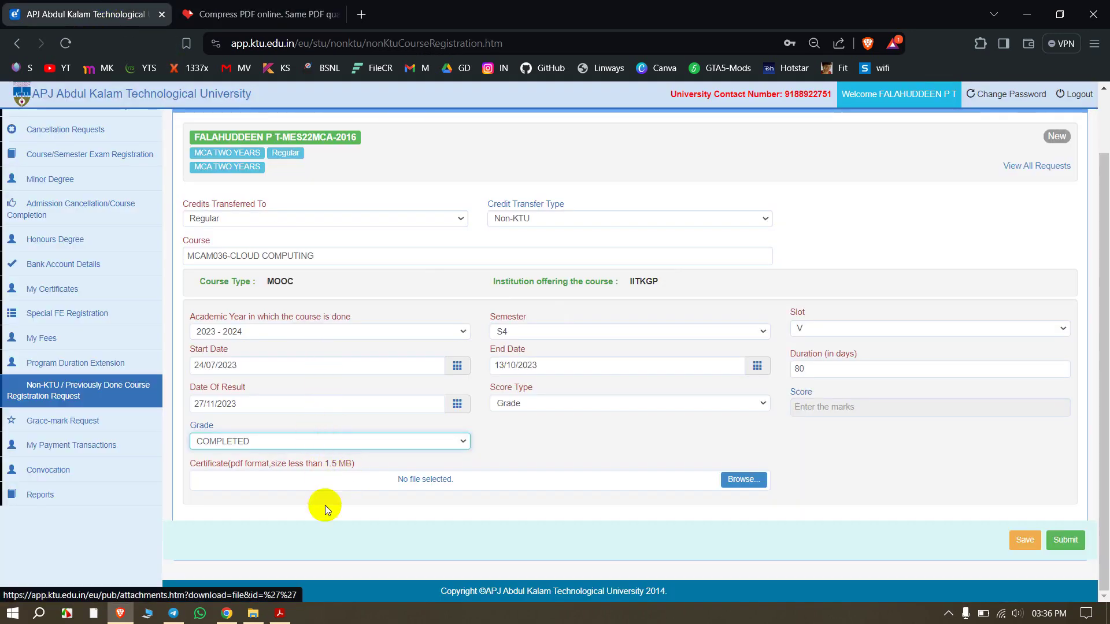
Close the certificate open in Adobe Acrobat and check the size of Cloud Computing.pdf in the Telegram Desktop folder.
click(280, 613)
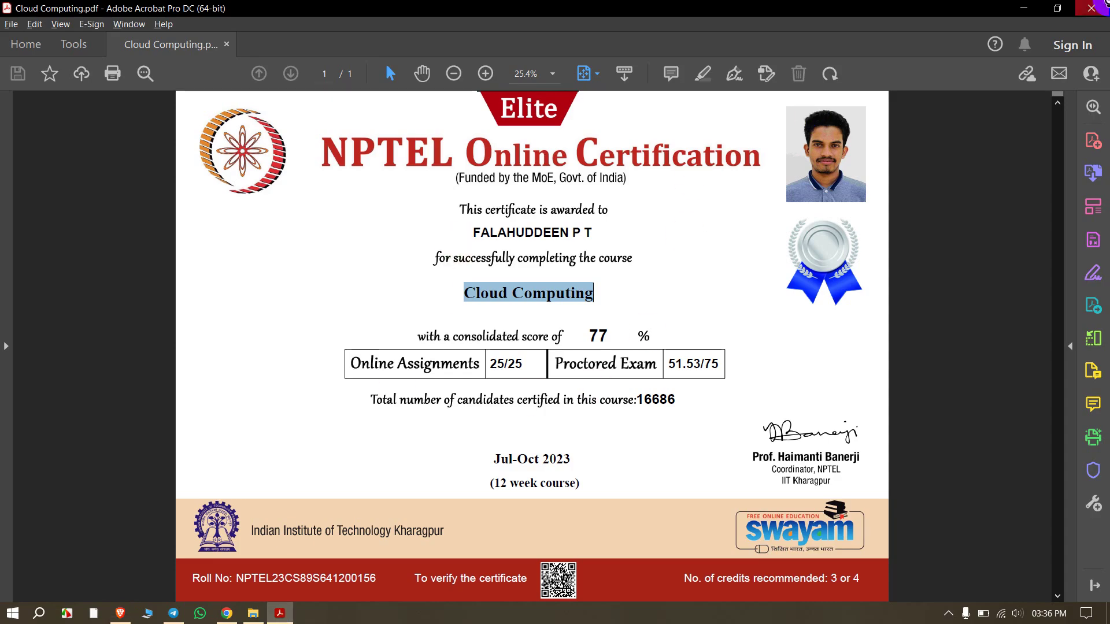
click(1091, 8)
click(248, 616)
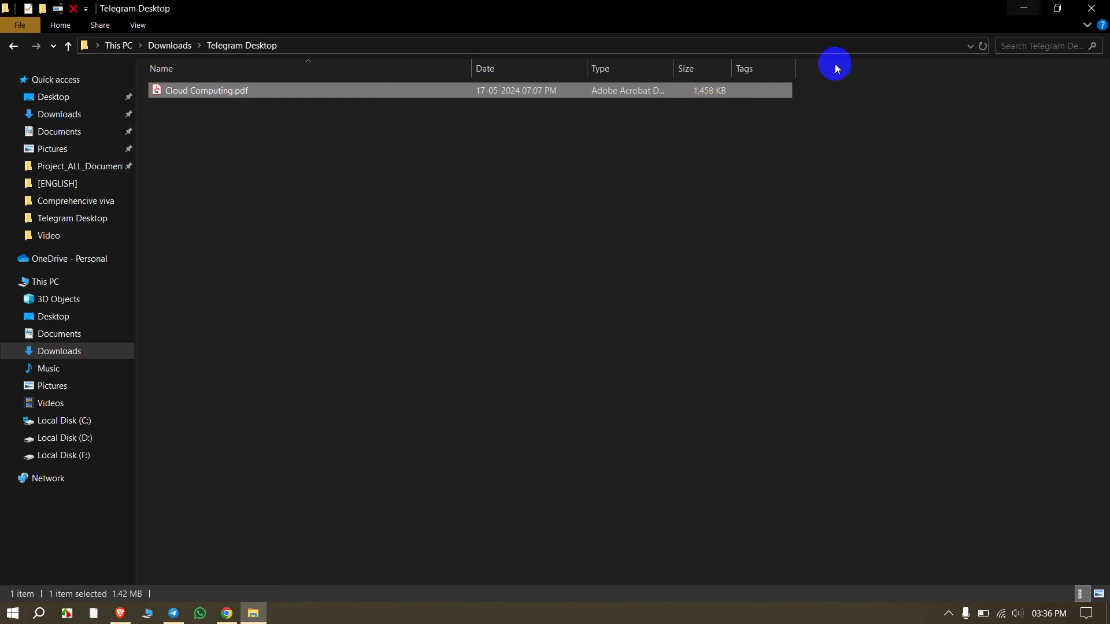
click(1050, 5)
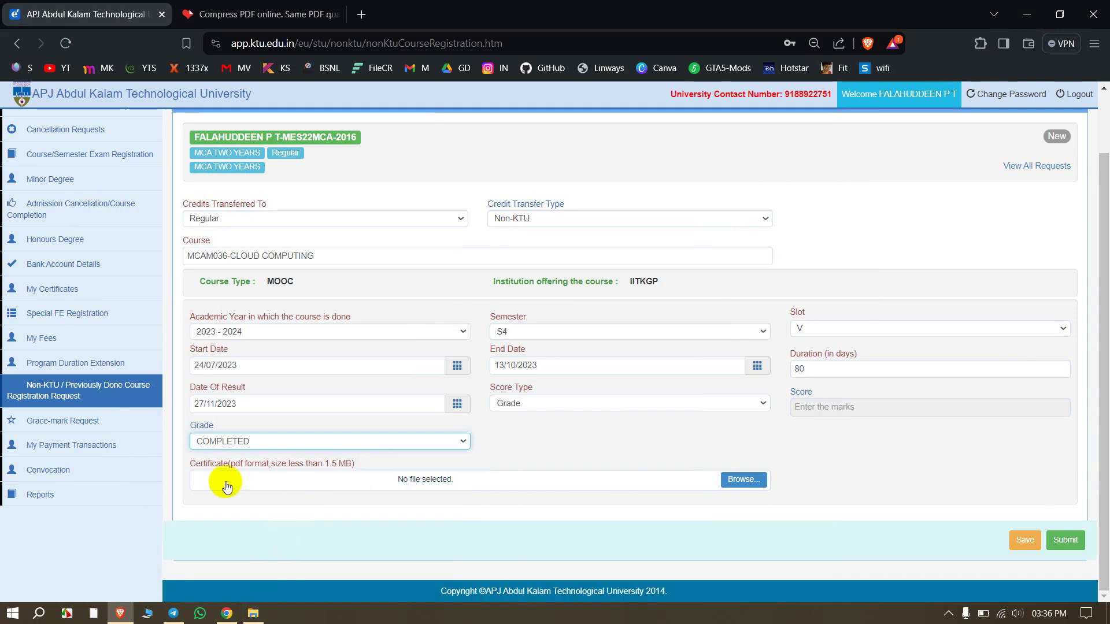
Attach Cloud Computing.pdf from the Telegram Desktop folder in Downloads as the certificate and save the request.
click(752, 482)
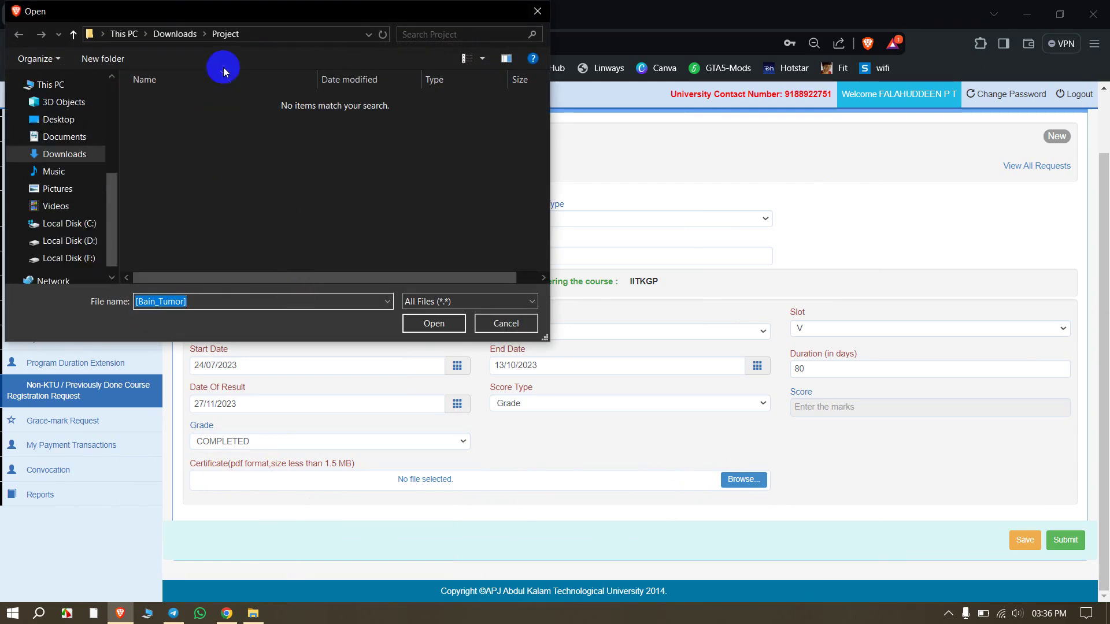
click(173, 33)
double_click(231, 127)
click(213, 164)
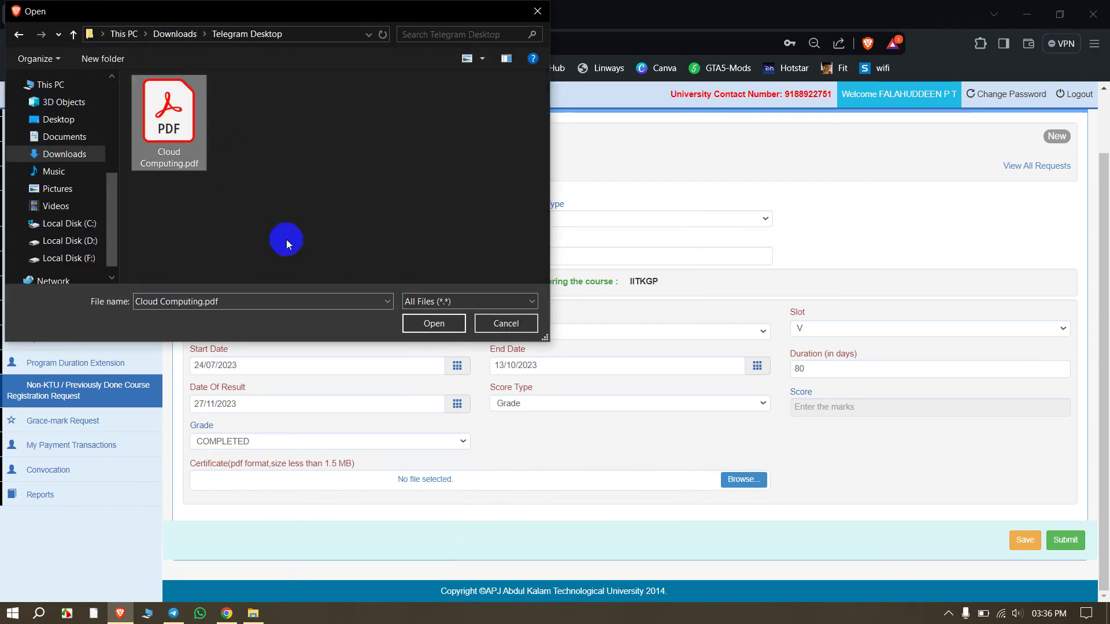
click(428, 324)
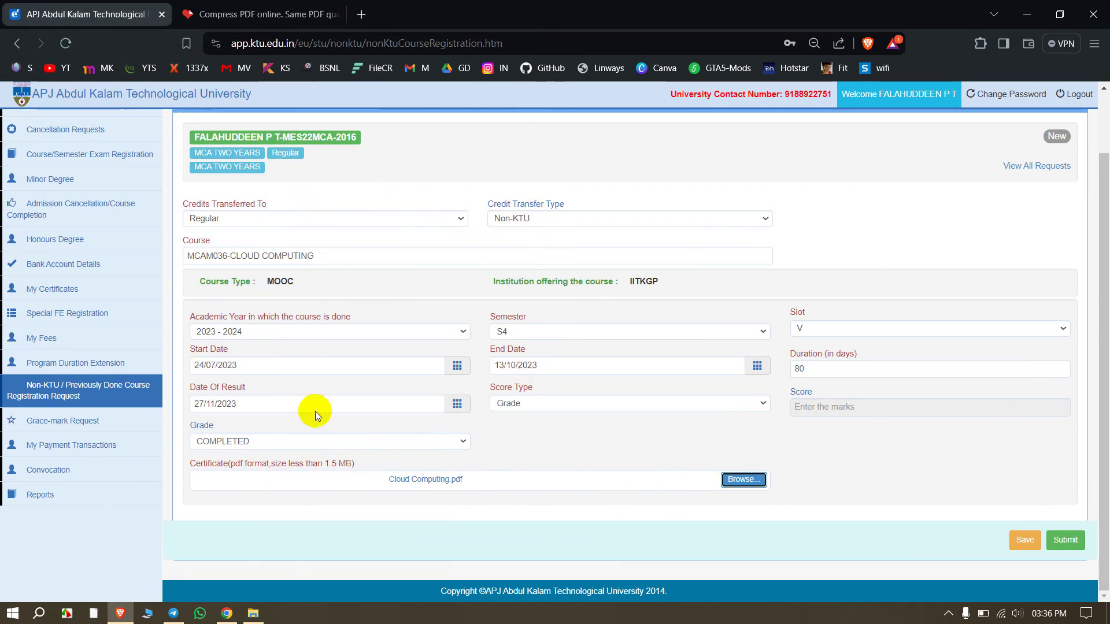
click(1024, 540)
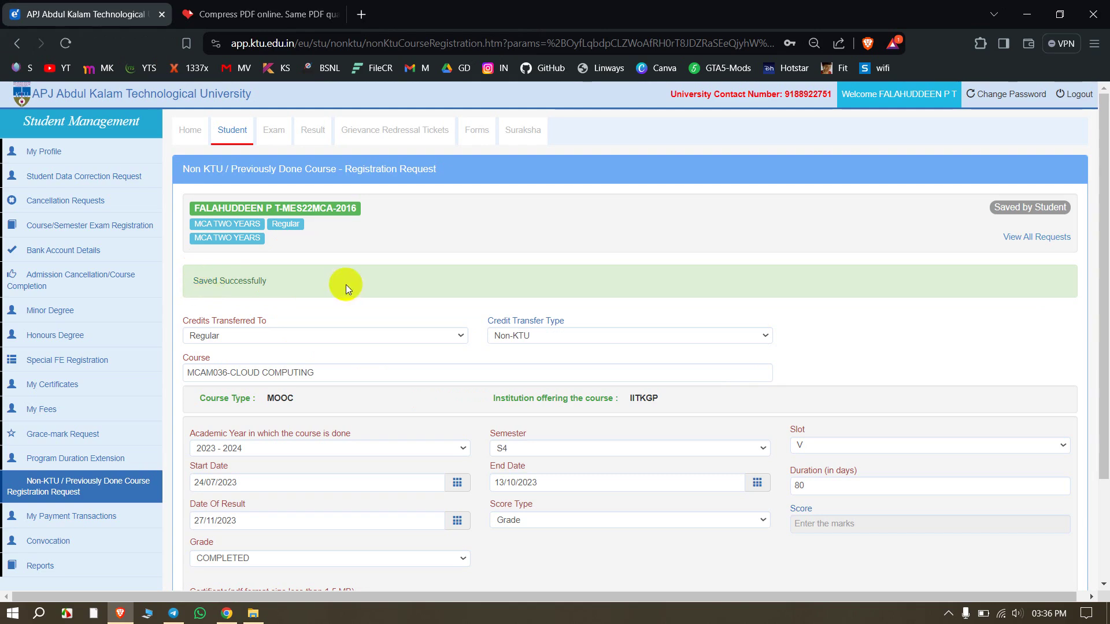
Review and submit the saved Cloud Computing registration request, then open the Non-KTU course request list.
scroll(344, 285, down, 2)
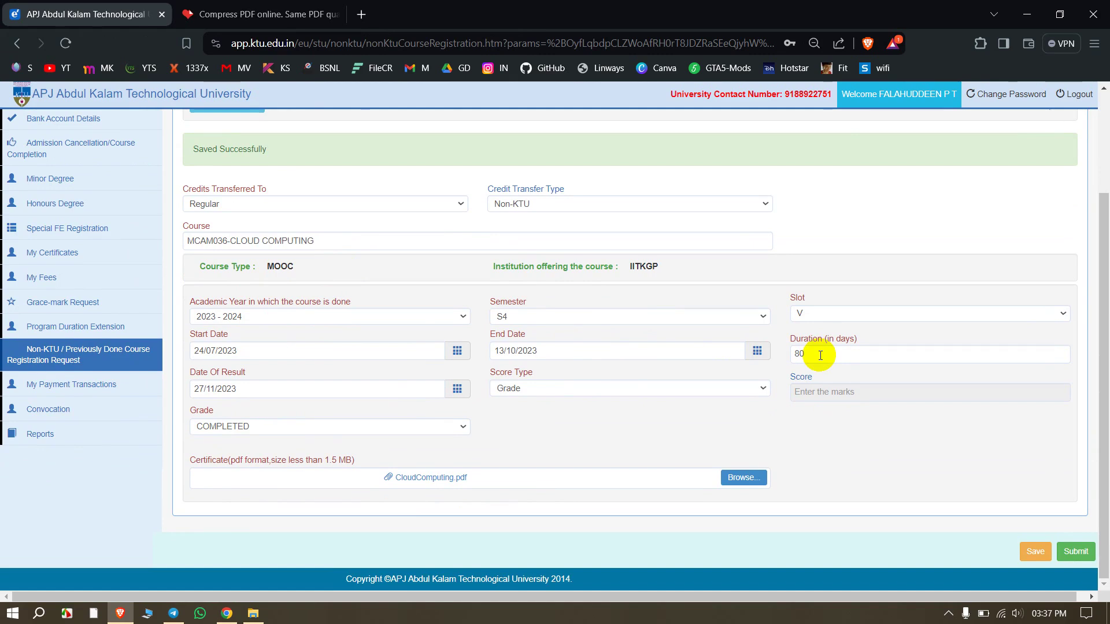
scroll(821, 356, up, 1)
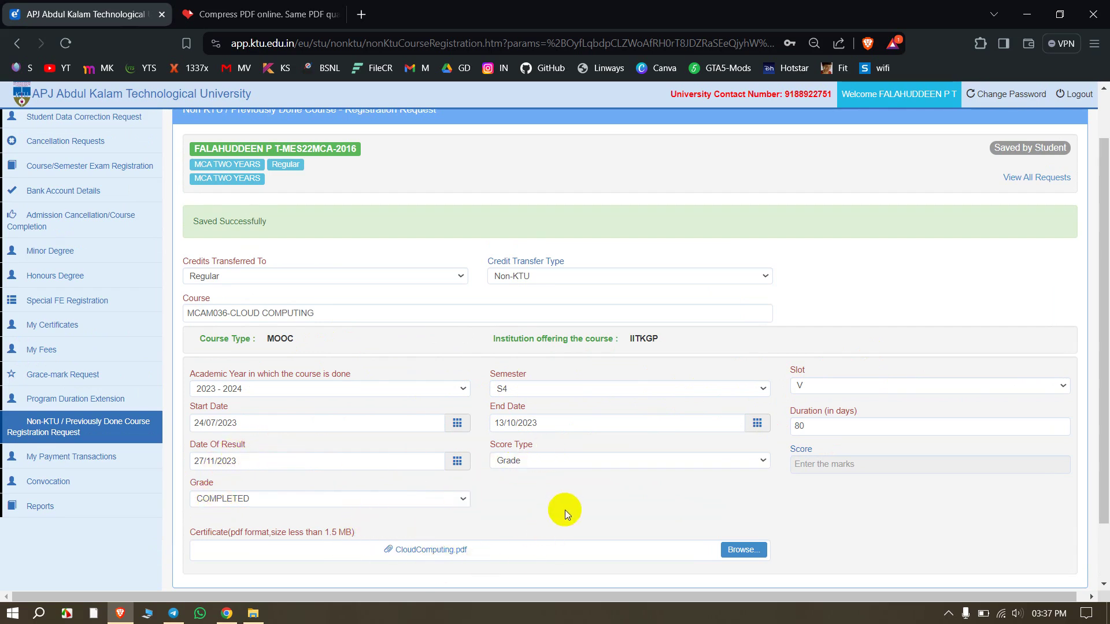
scroll(691, 488, down, 2)
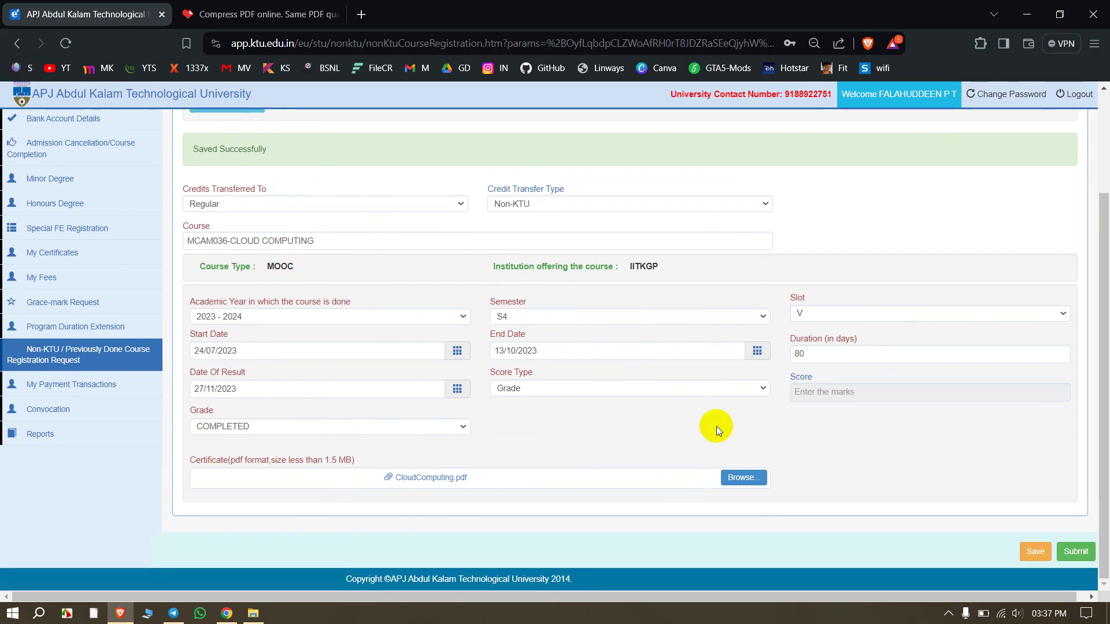
click(1076, 553)
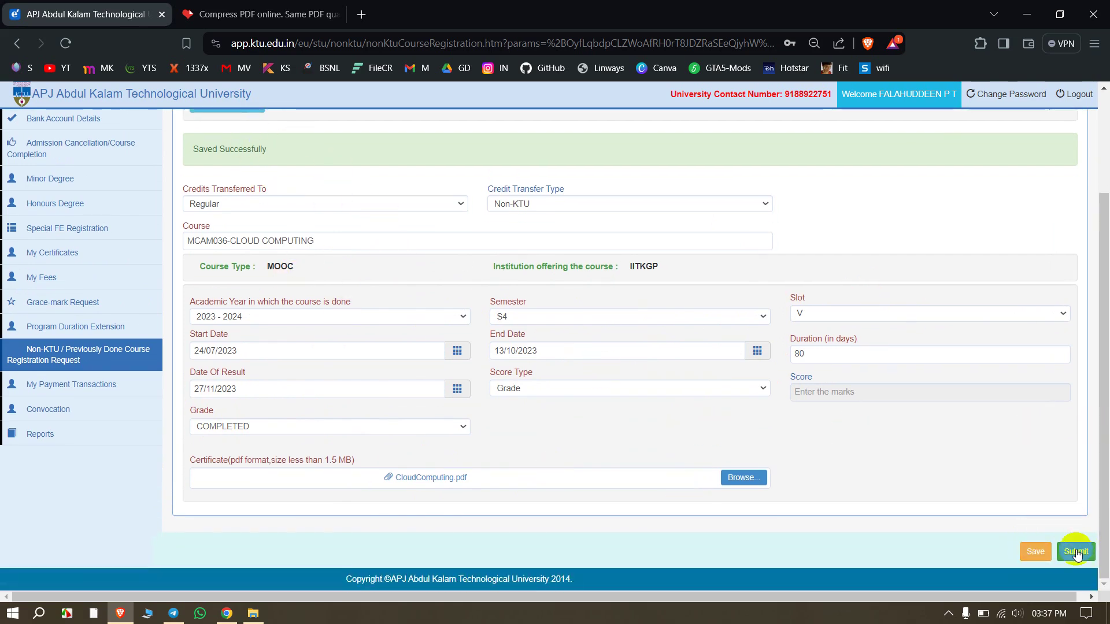
click(1076, 553)
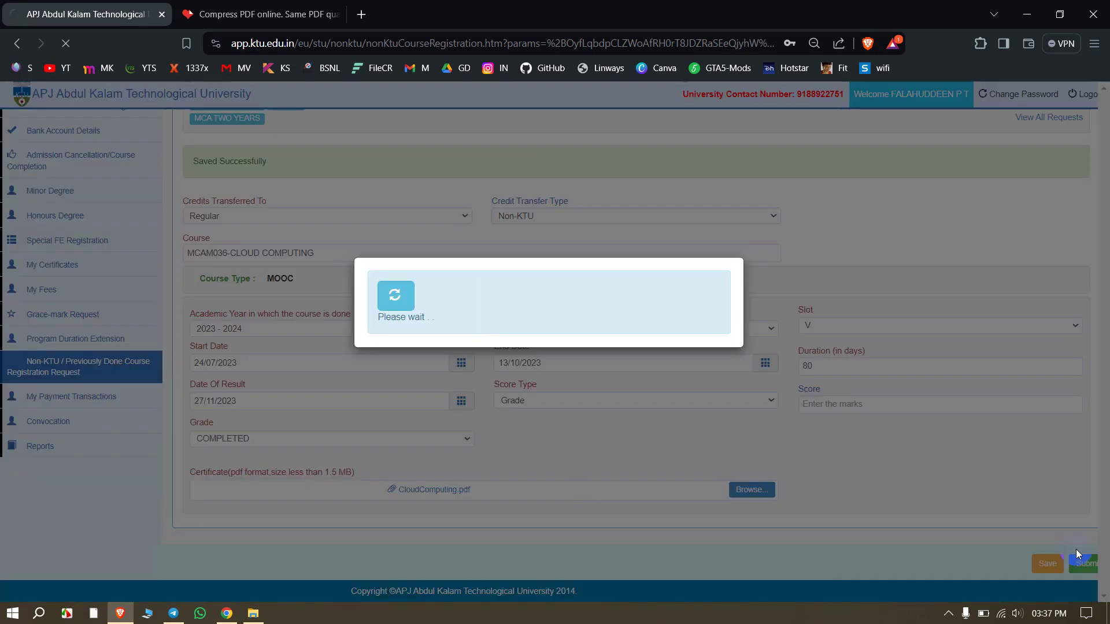
click(566, 489)
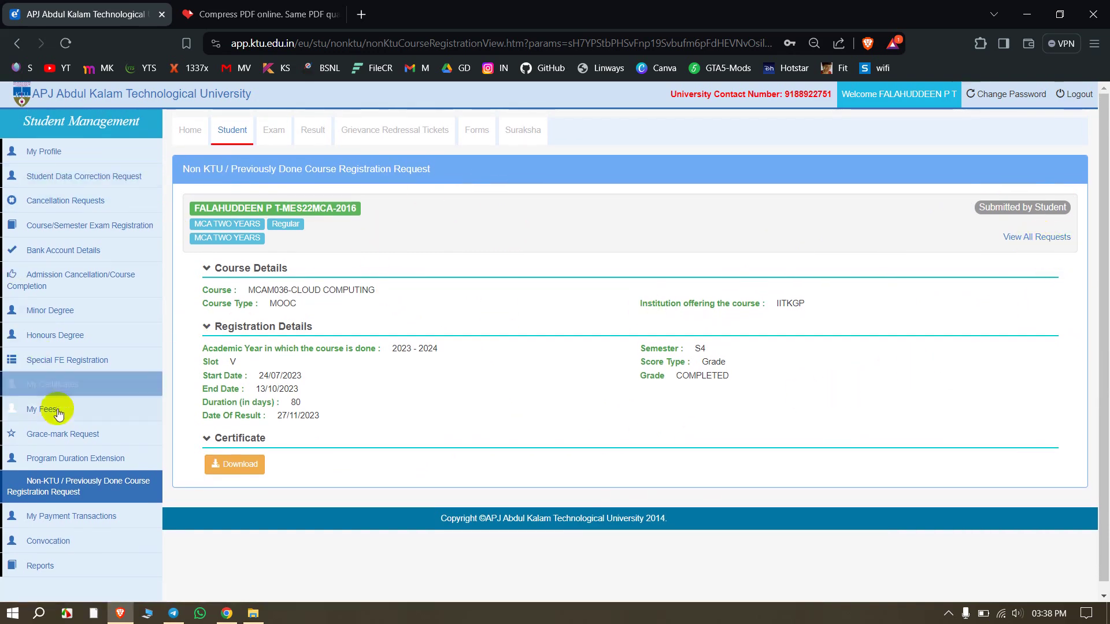
click(74, 485)
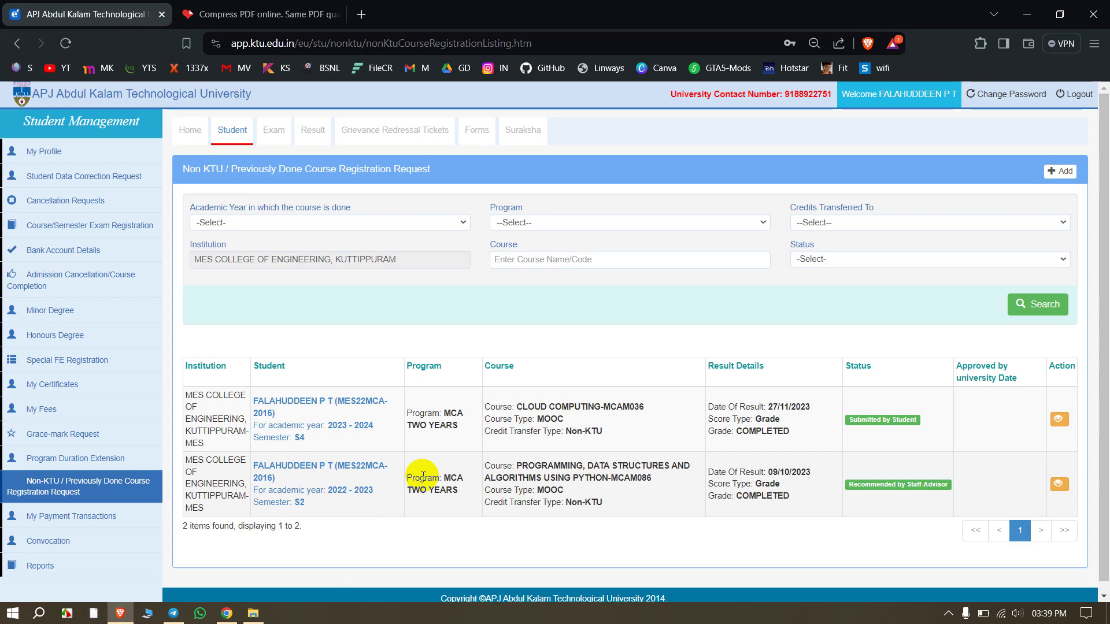
Switch to the SWAYAM preview page in Chrome and return to the Cloud Computing course's main page.
click(229, 612)
scroll(601, 391, up, 3)
scroll(602, 391, up, 1)
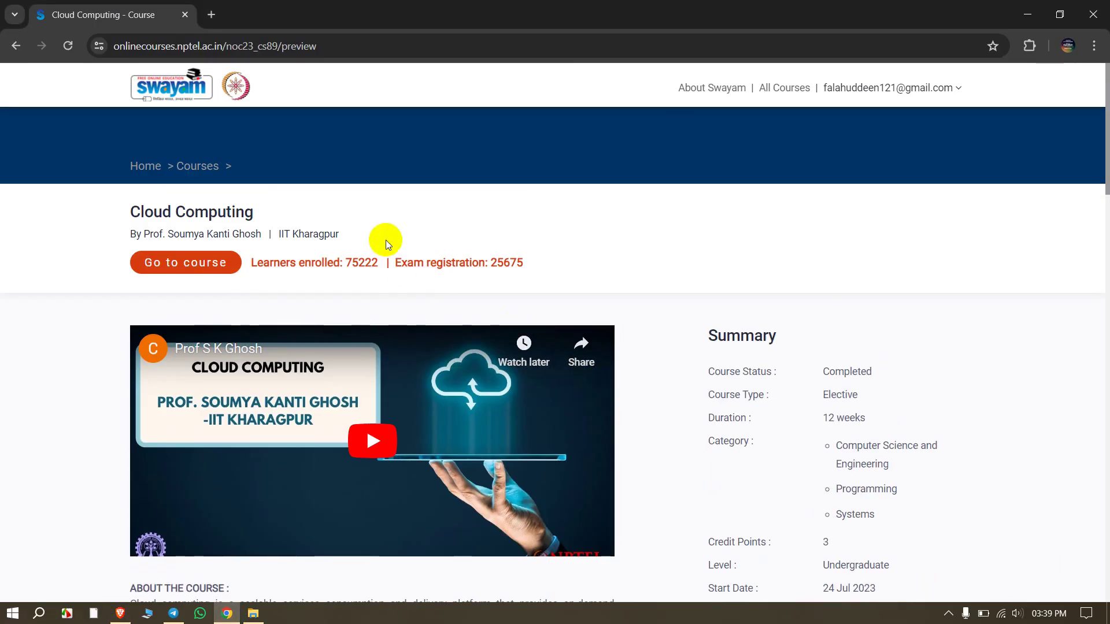
click(15, 46)
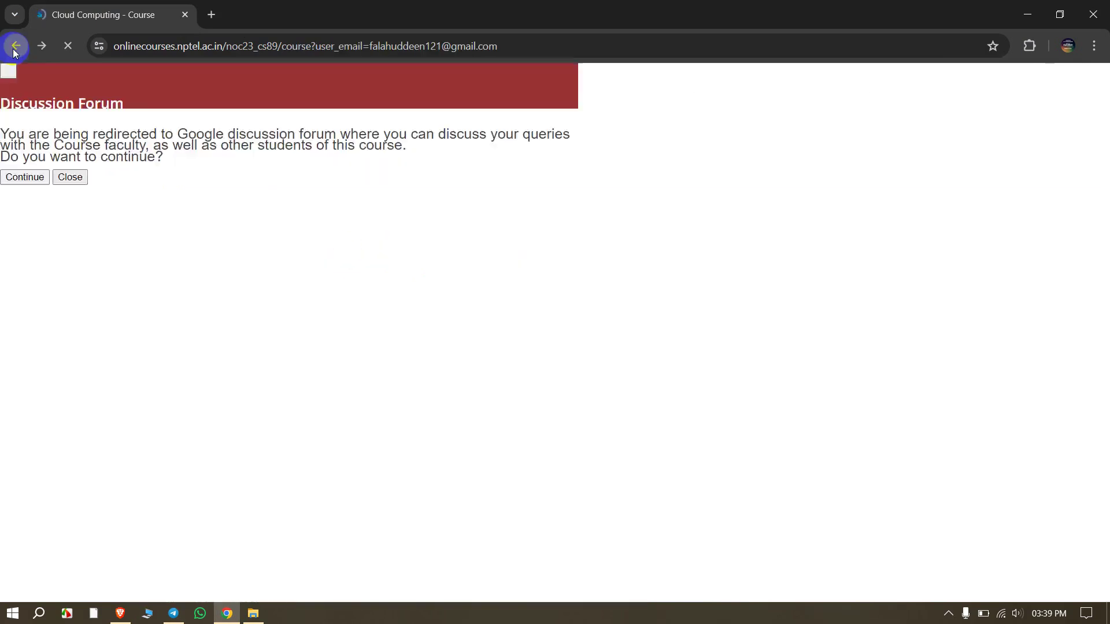
scroll(347, 318, down, 3)
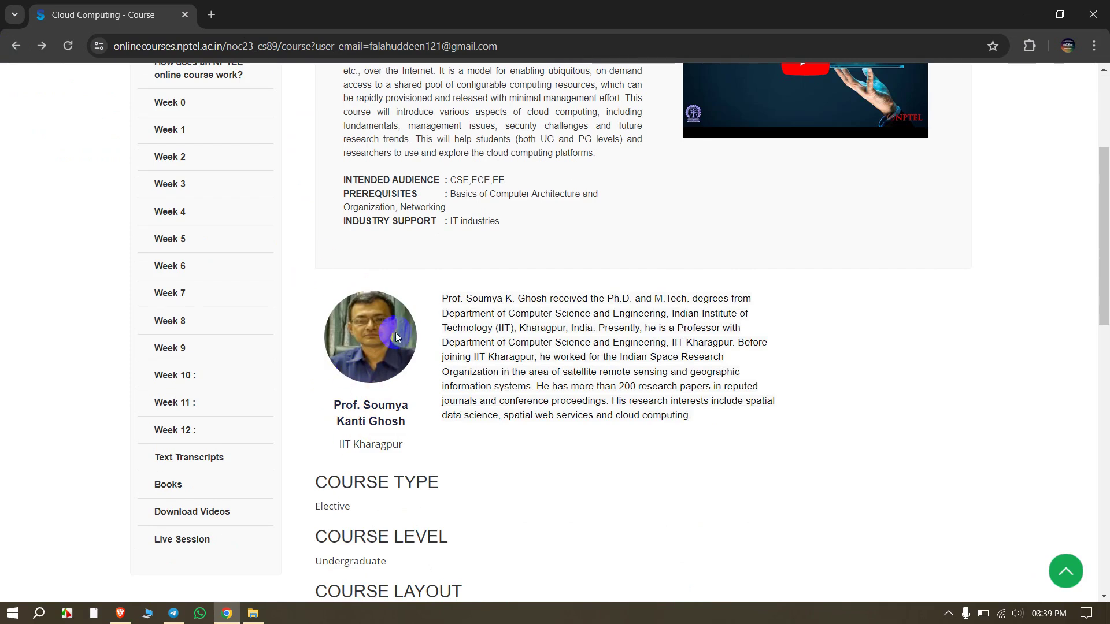
scroll(376, 358, up, 4)
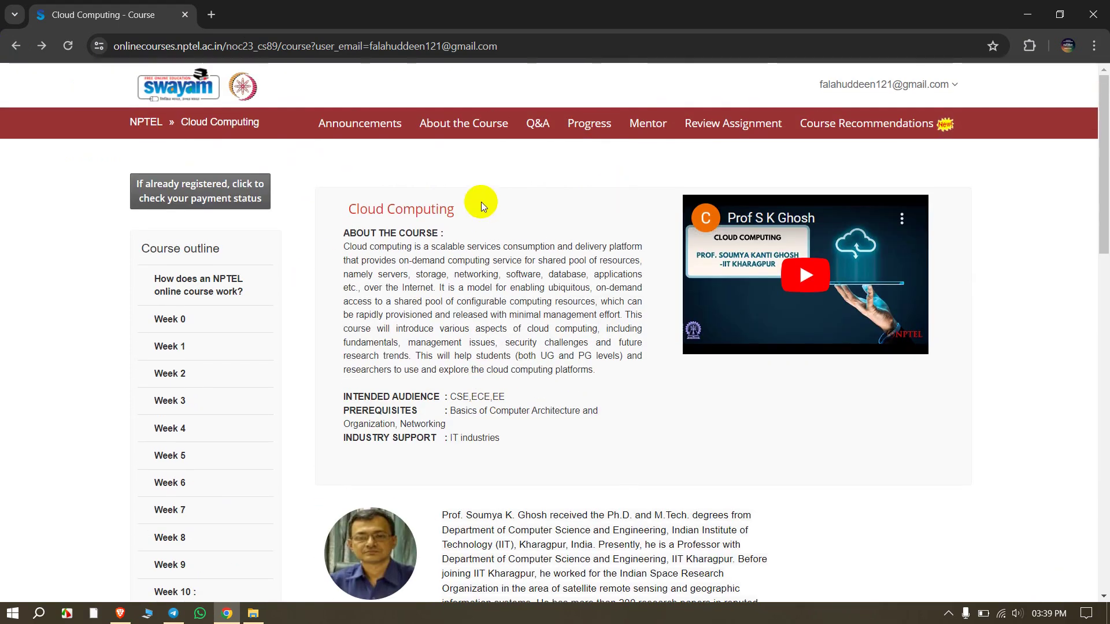
Check the offering institute under the instructor's profile and the course details below it, and return to the KTU request list in Brave.
scroll(405, 272, down, 5)
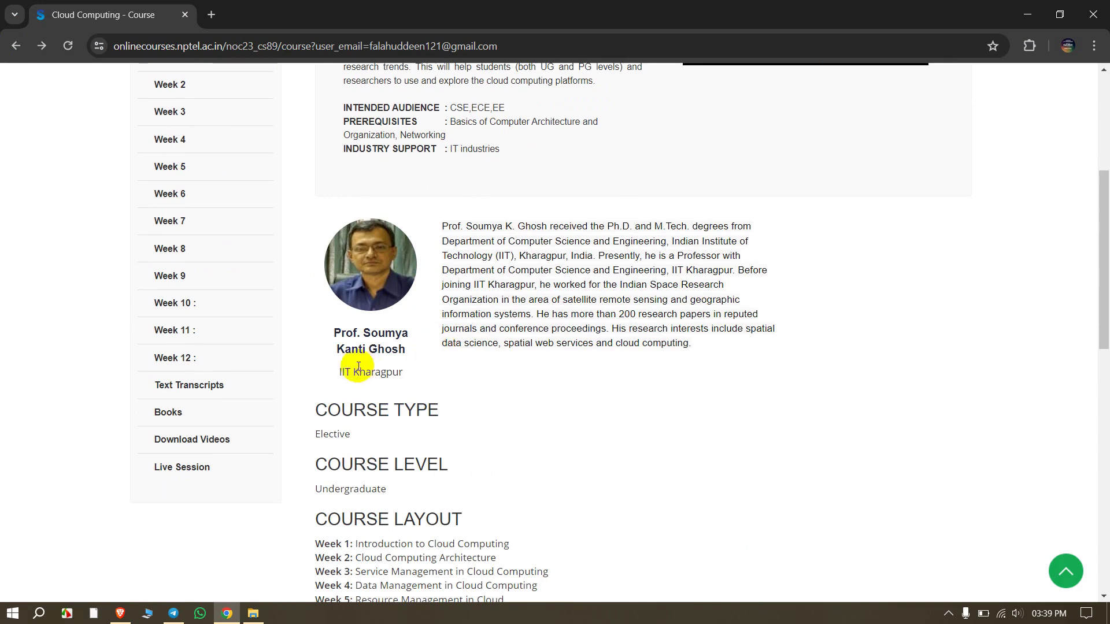
drag(337, 373, 512, 377)
click(512, 377)
scroll(526, 425, down, 5)
scroll(526, 424, up, 10)
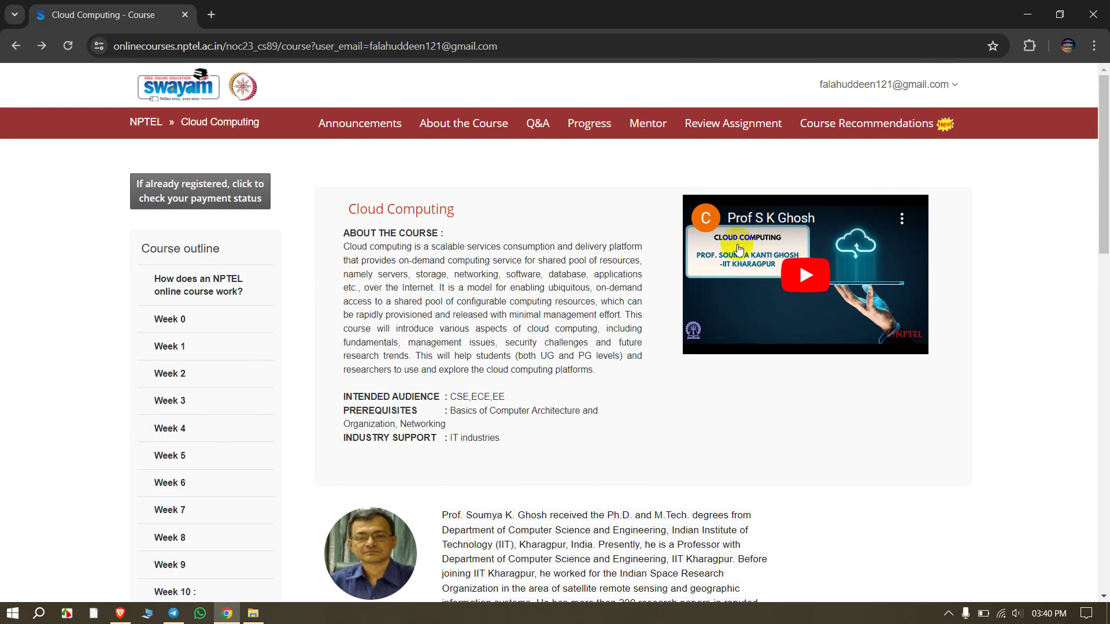
scroll(640, 310, down, 4)
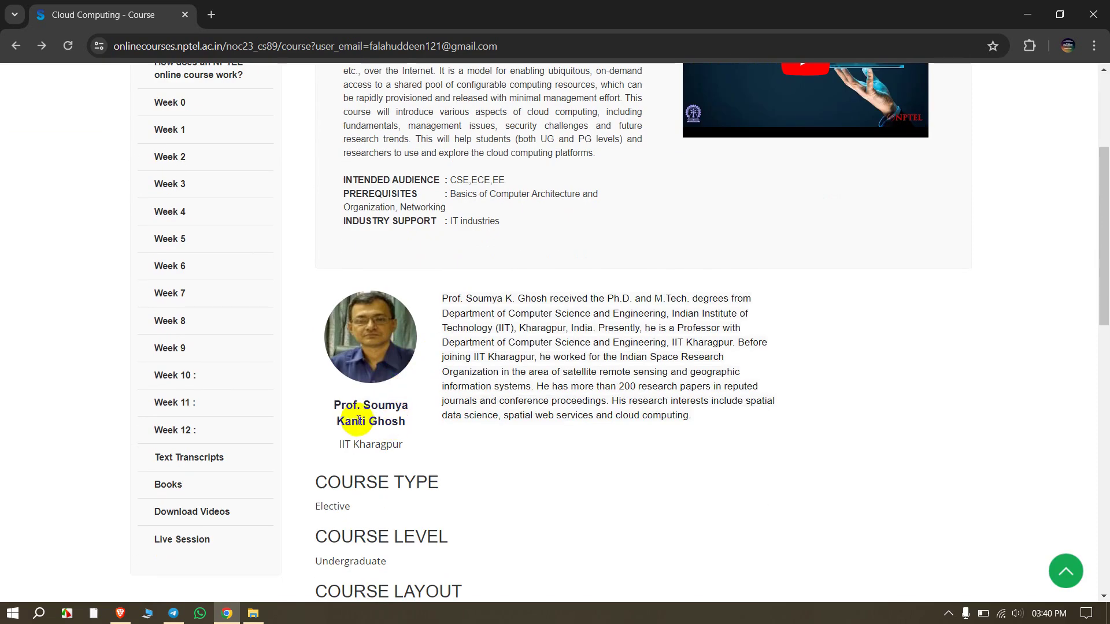
key(alt+Tab)
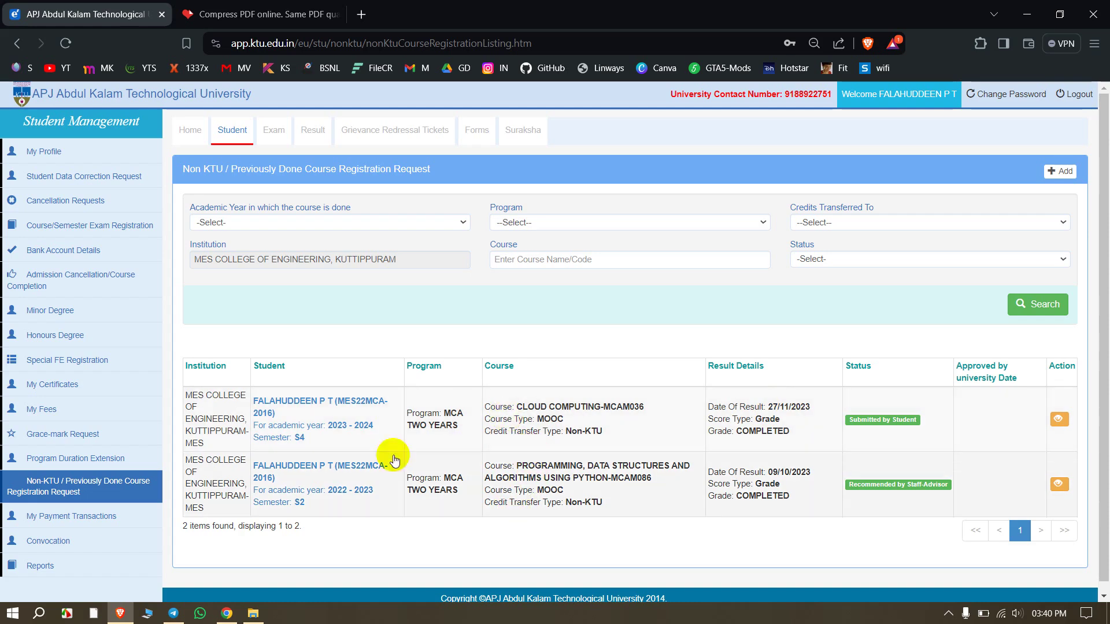
Check the start and end dates in the Cloud Computing summary on SWAYAM's About the Course page, and return to the KTU request list.
click(226, 613)
scroll(462, 141, up, 4)
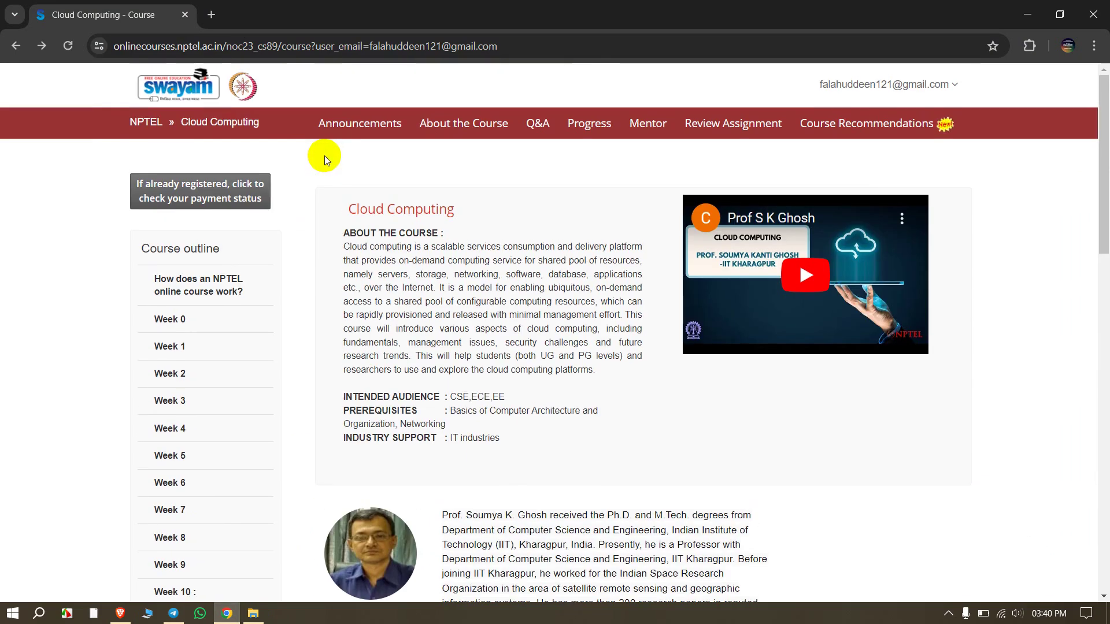
click(435, 123)
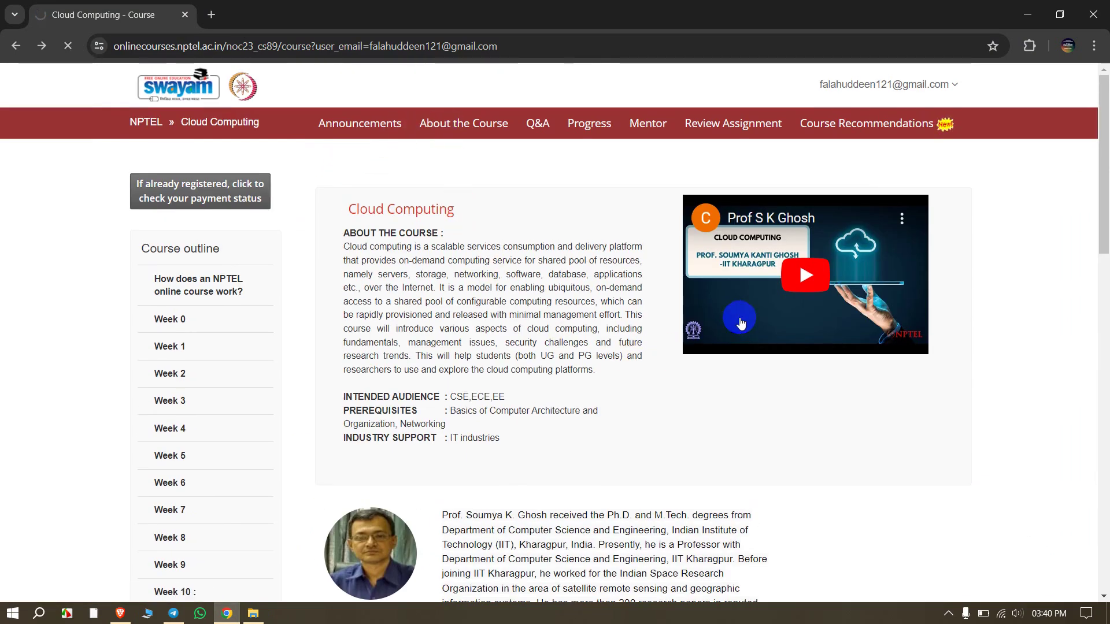
drag(716, 341, 759, 328)
scroll(886, 309, down, 2)
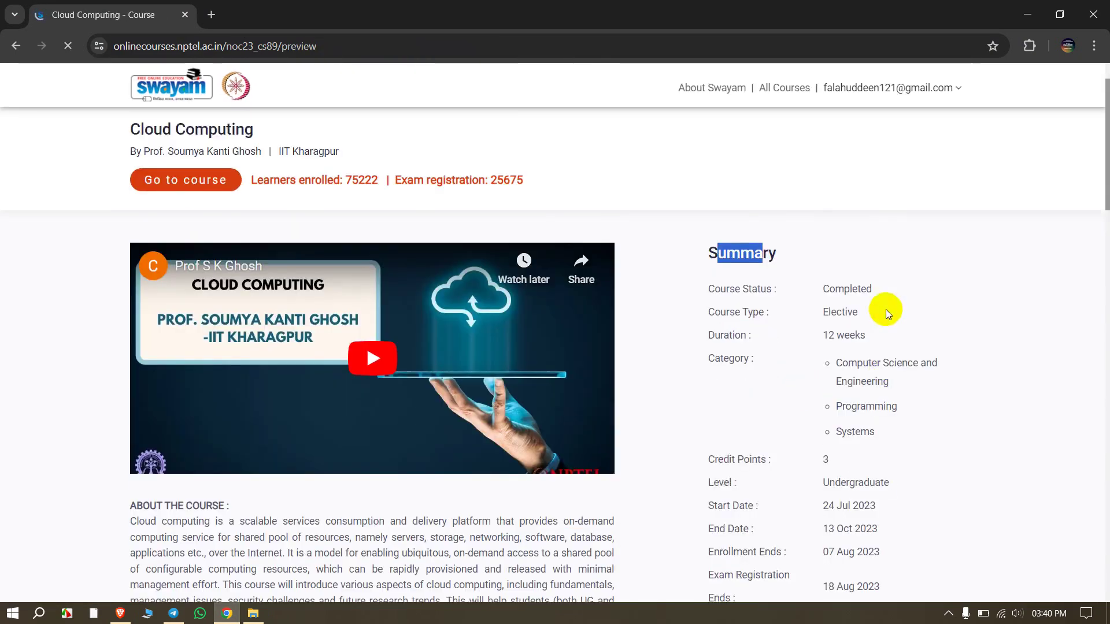
scroll(843, 200, down, 3)
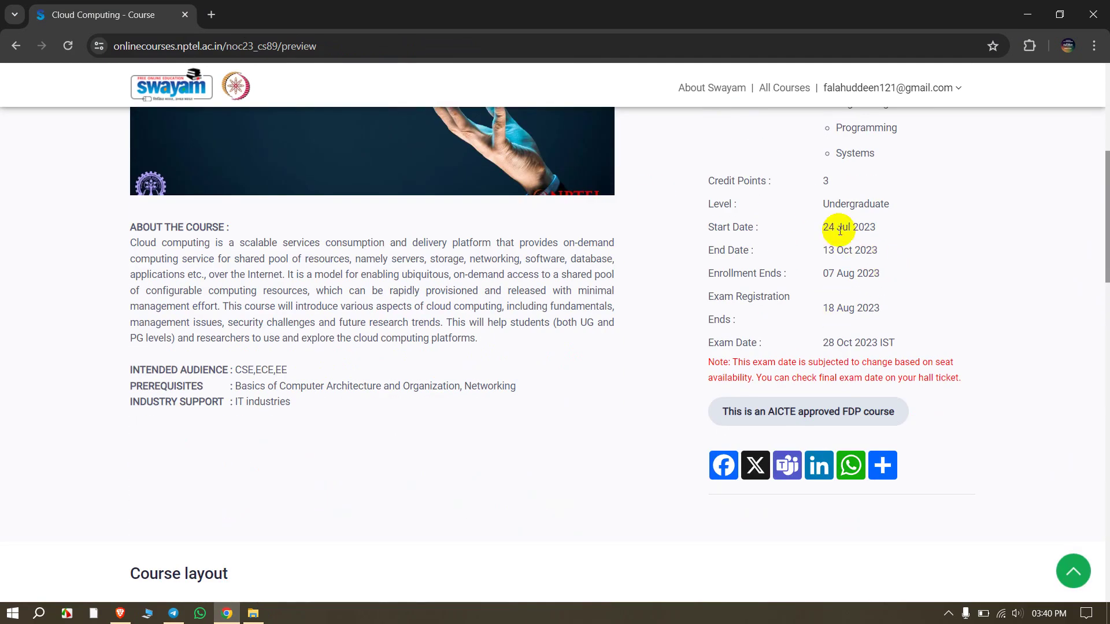
drag(820, 229, 857, 251)
click(945, 252)
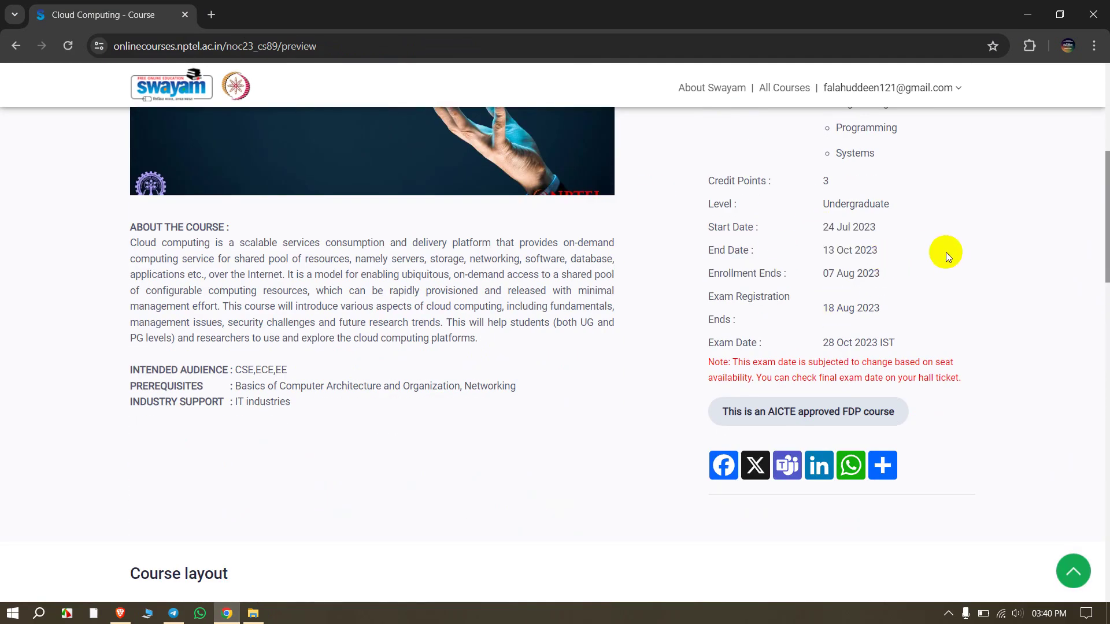
key(alt+Tab)
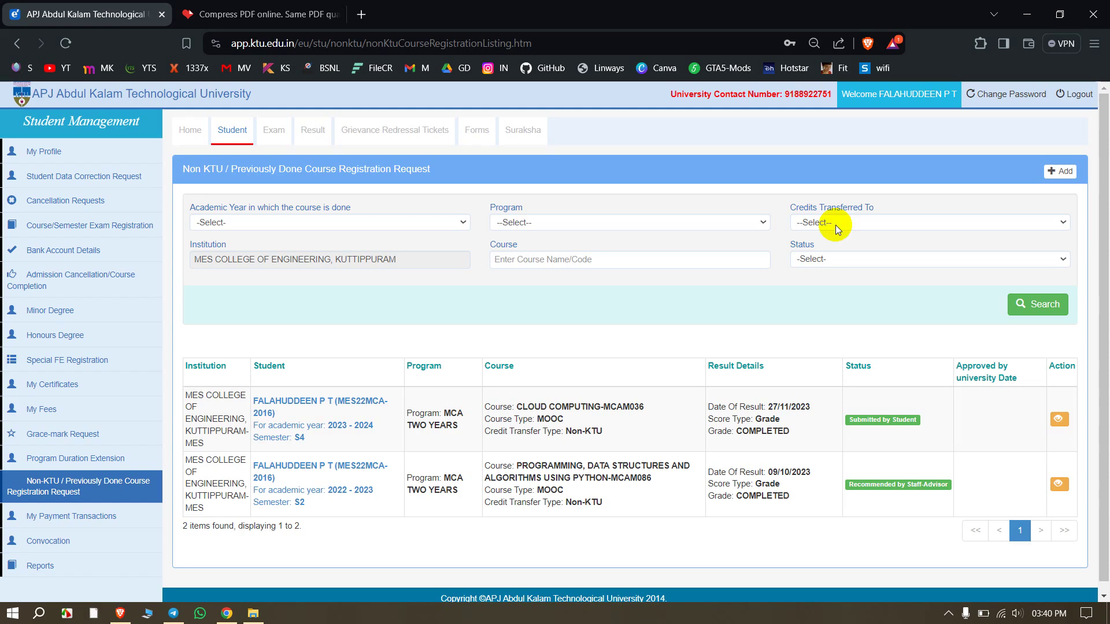